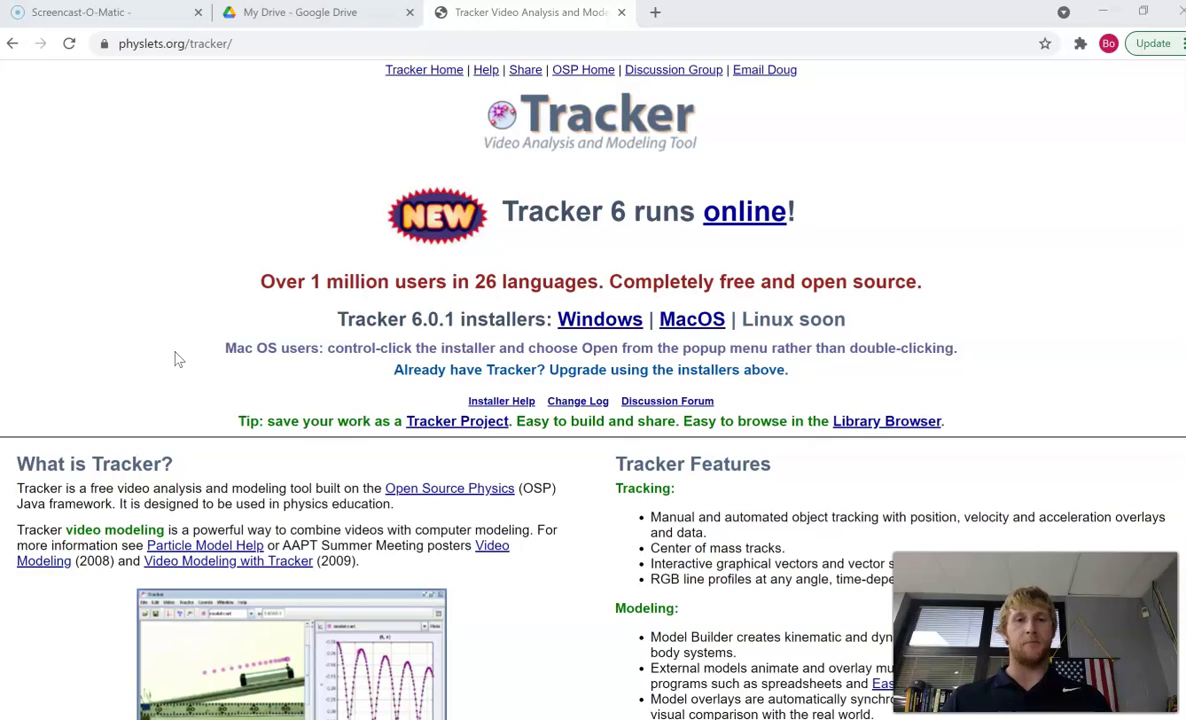
Step: Point out the installer links on the Tracker download page, then bring up the Tracker window with the field video
{"action": "left_click", "coordinate": [165, 189]}
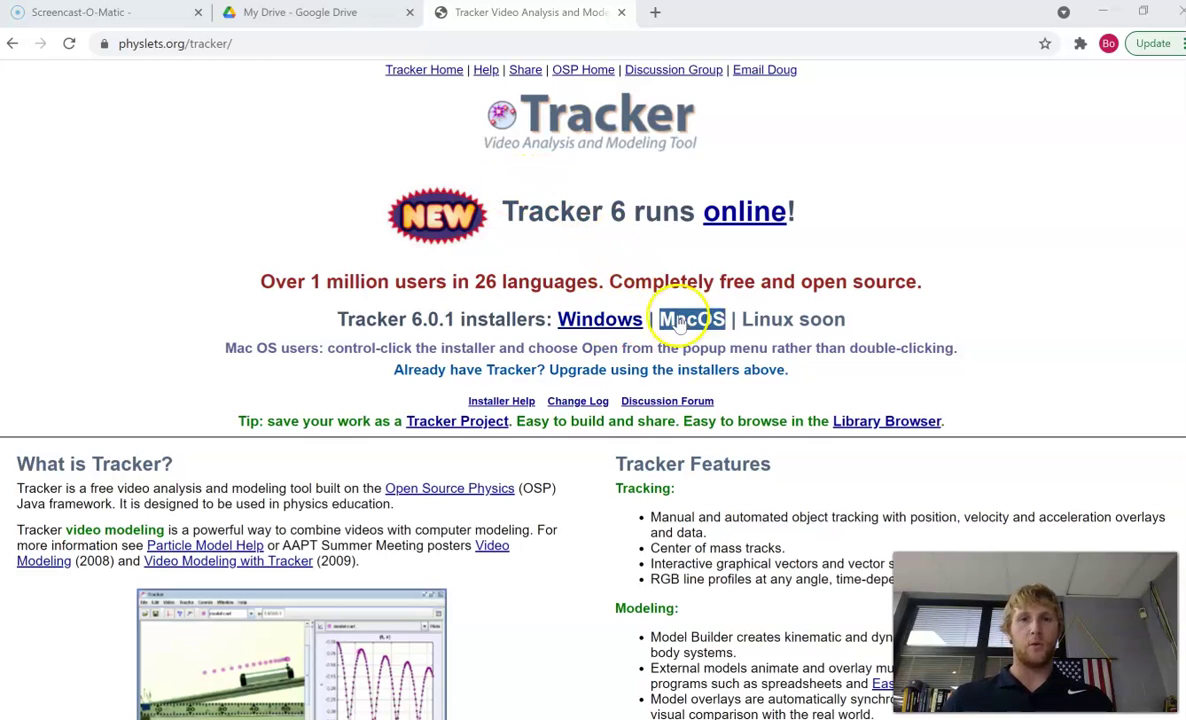
{"action": "triple_click", "coordinate": [476, 402]}
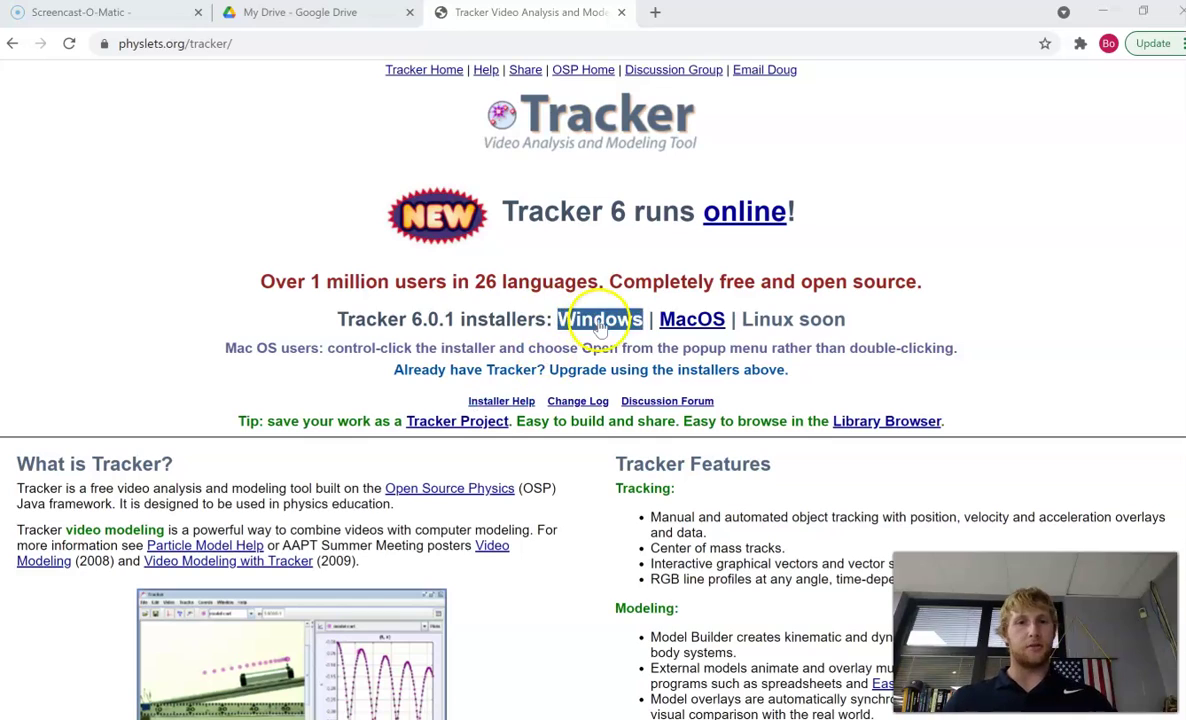
{"action": "left_click", "coordinate": [435, 398]}
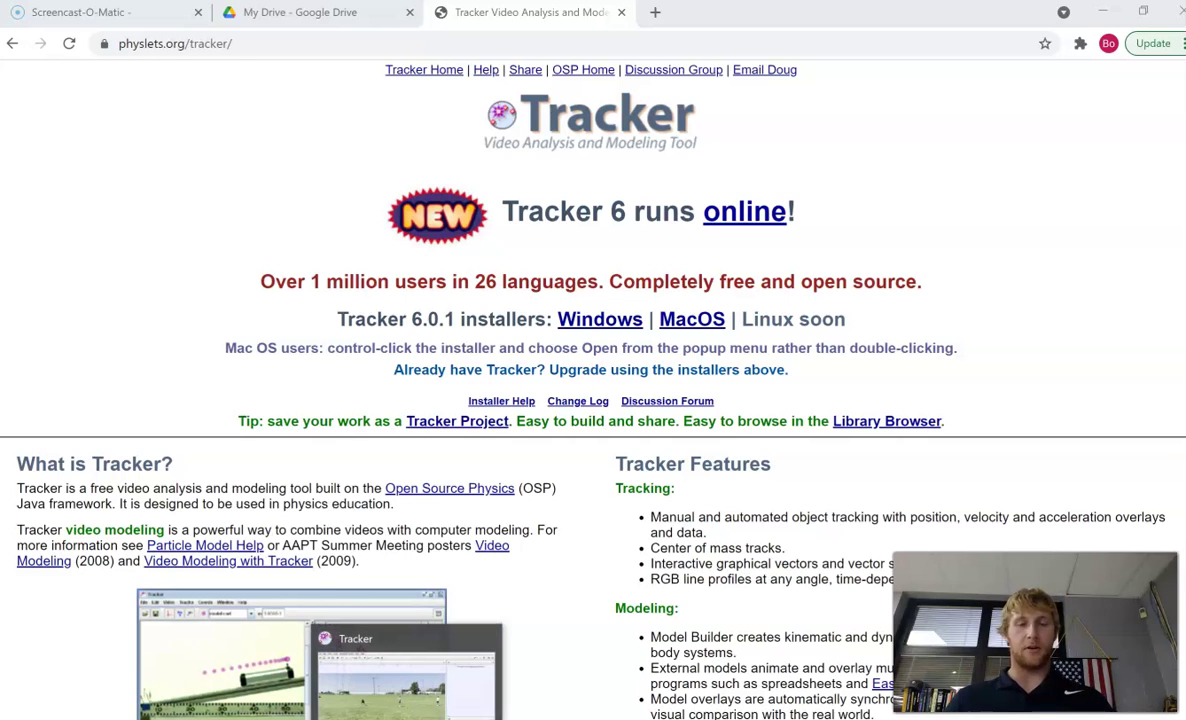
{"action": "left_click", "coordinate": [408, 700]}
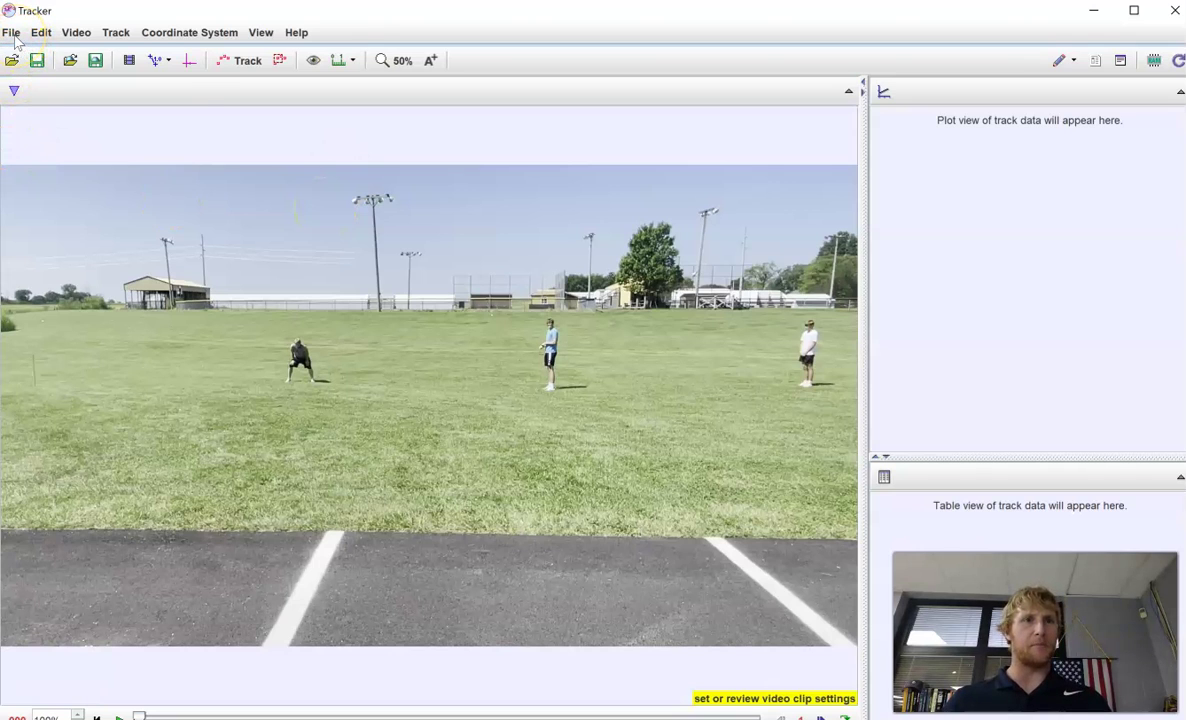
{"action": "left_click", "coordinate": [12, 33]}
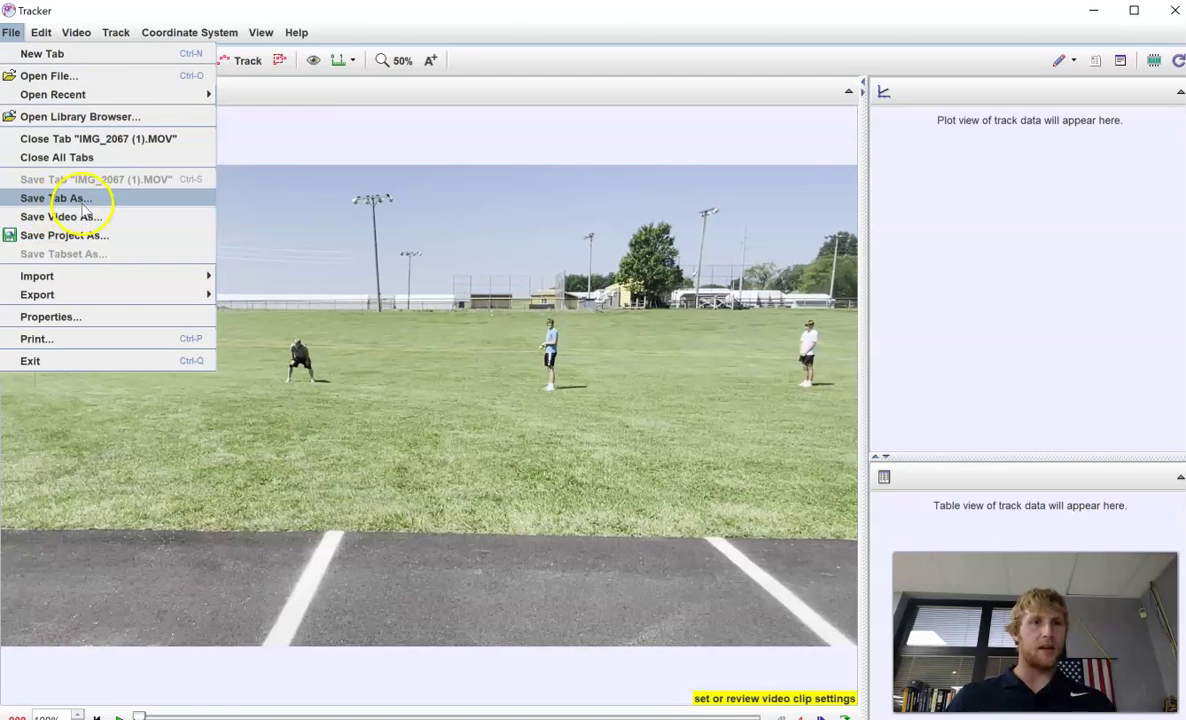
{"action": "mouse_move", "coordinate": [124, 274]}
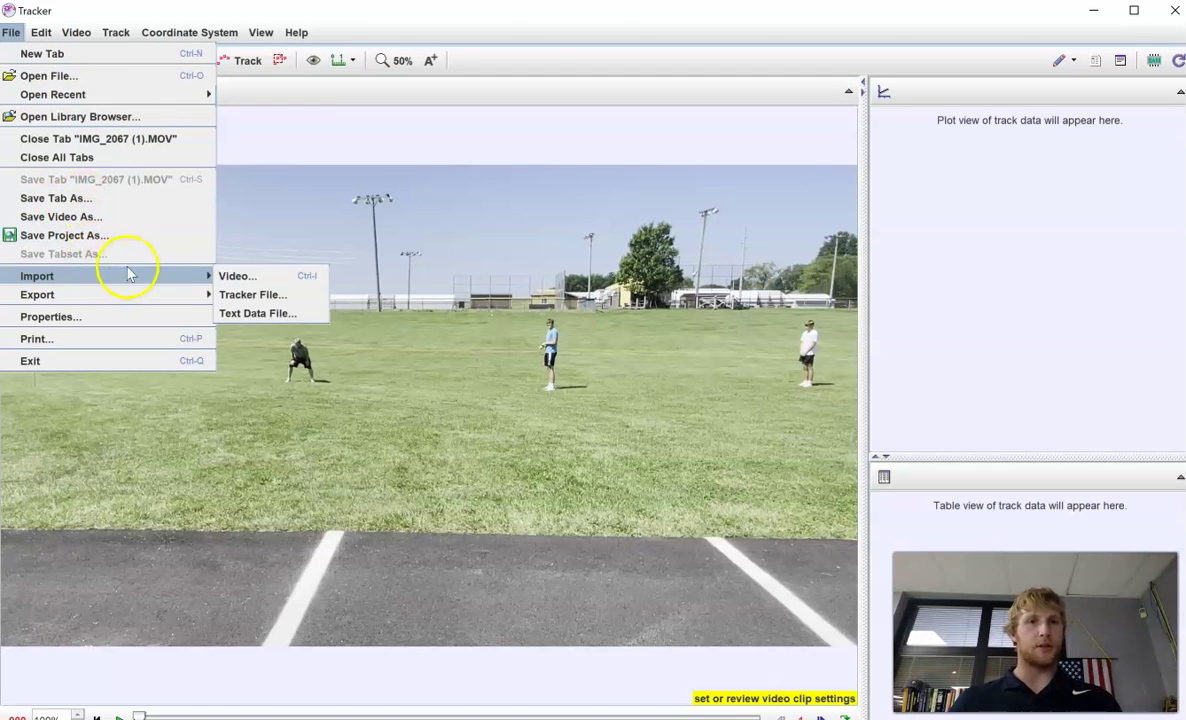
{"action": "left_click", "coordinate": [563, 35]}
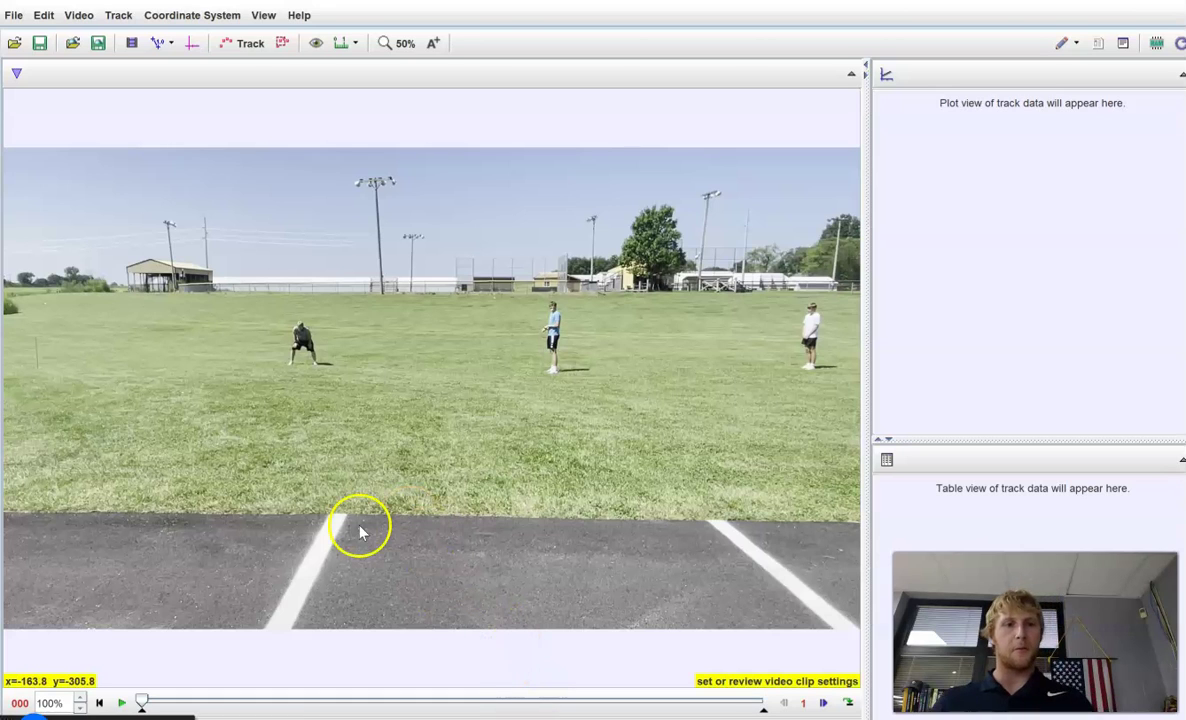
Step: Play and pause the sprint clip, then scrub forward to about frame 282
{"action": "left_click", "coordinate": [120, 703]}
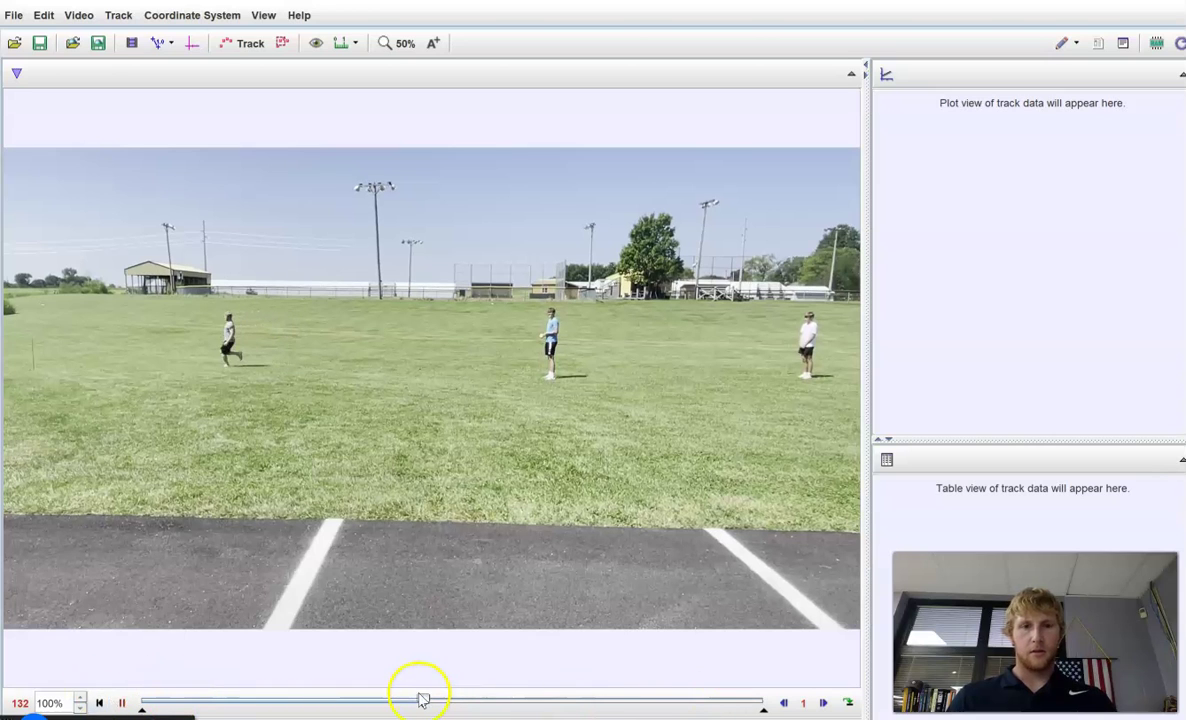
{"action": "left_click", "coordinate": [122, 703]}
{"action": "left_click_drag", "start_coordinate": [455, 700], "coordinate": [750, 683]}
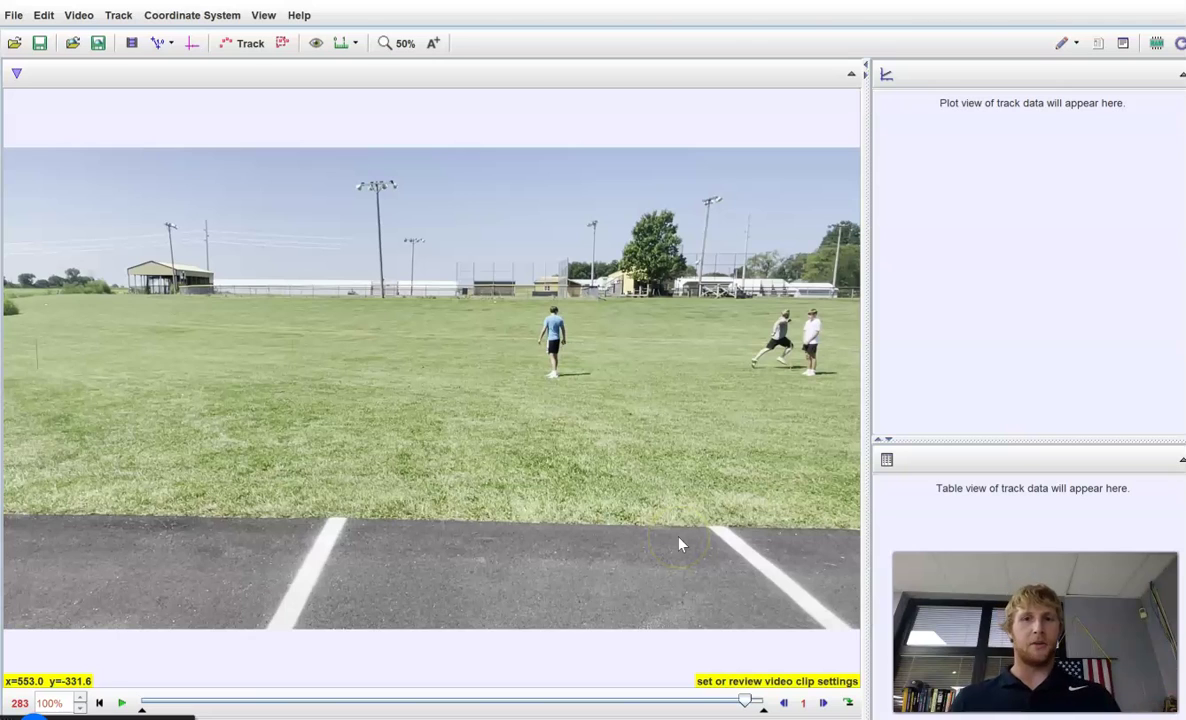
{"action": "left_click", "coordinate": [728, 547]}
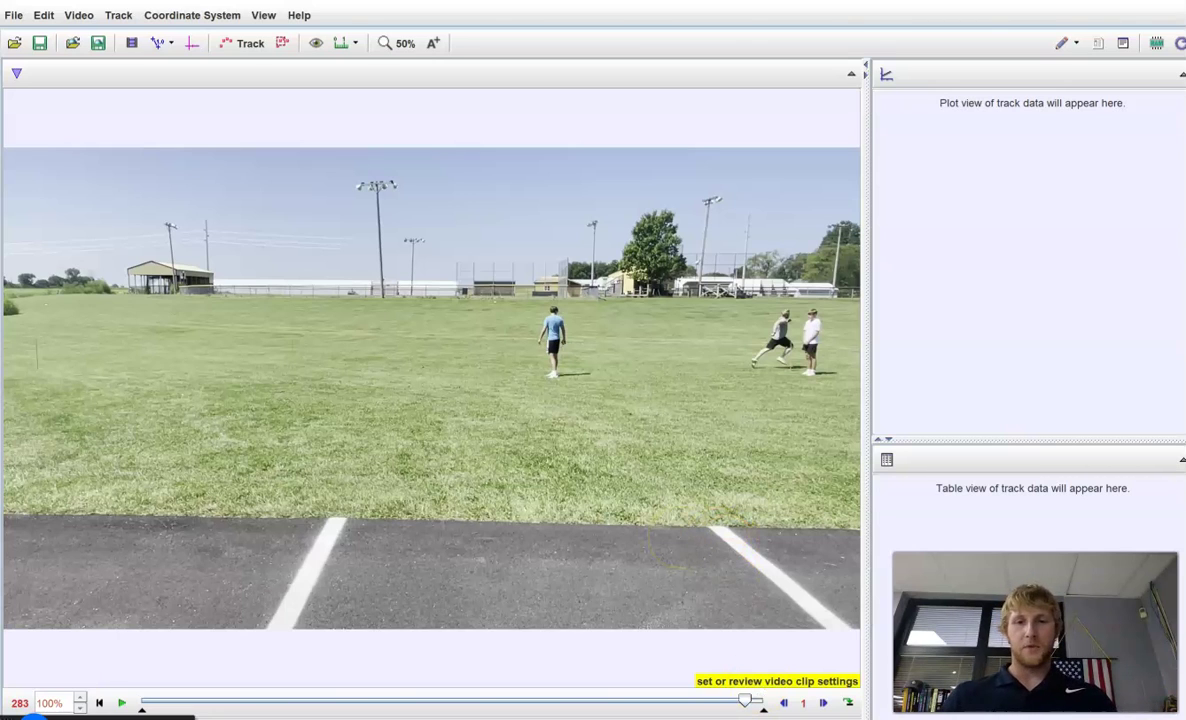
{"action": "left_click", "coordinate": [765, 710]}
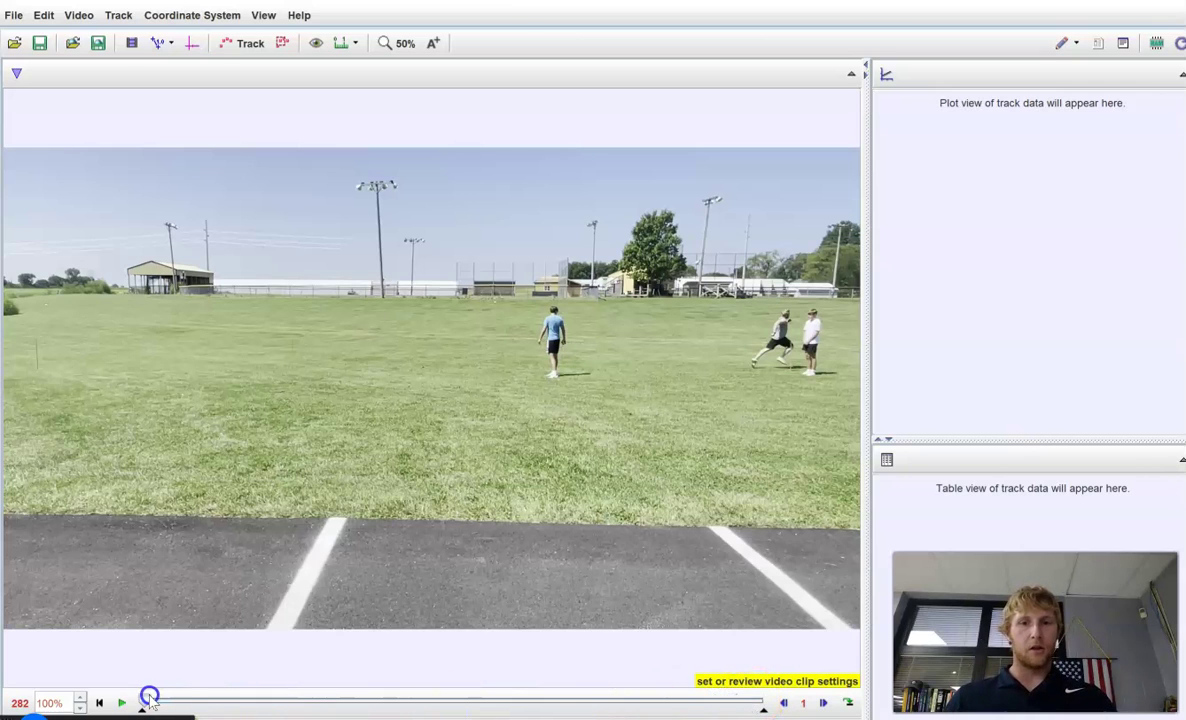
Step: At frame 1, place the axes origin on the crouching runner with the x-axis tilted -0.3° along the players
{"action": "left_click", "coordinate": [198, 703]}
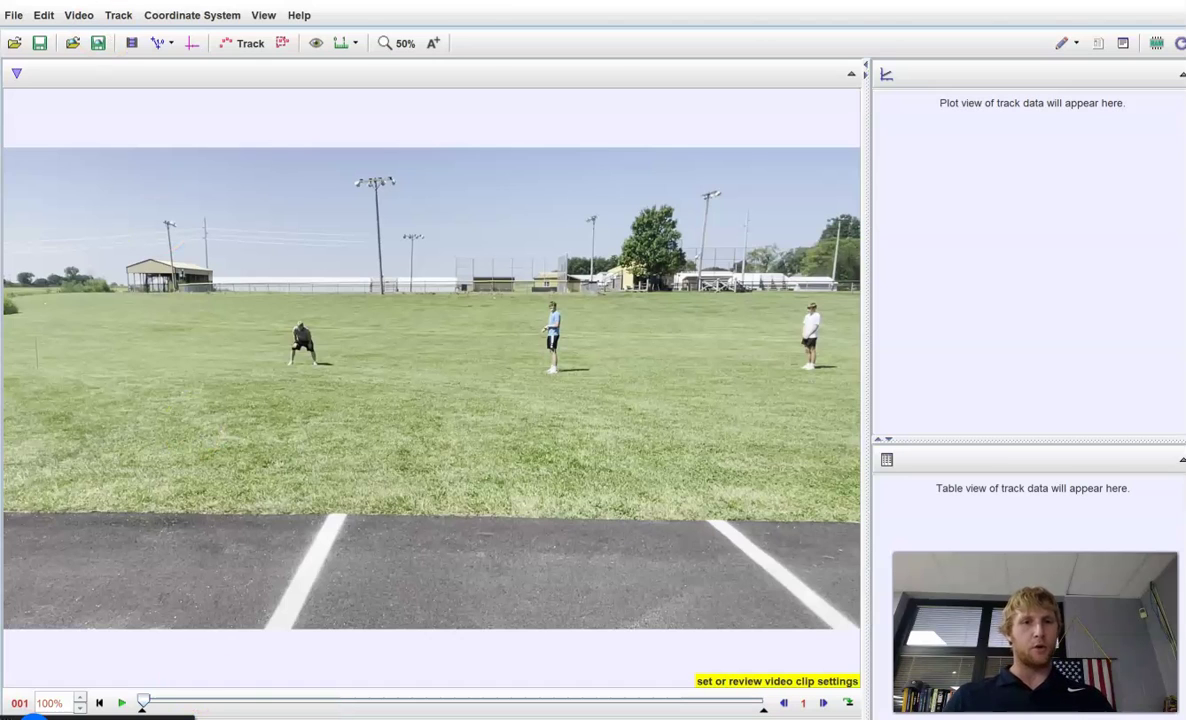
{"action": "left_click", "coordinate": [189, 47]}
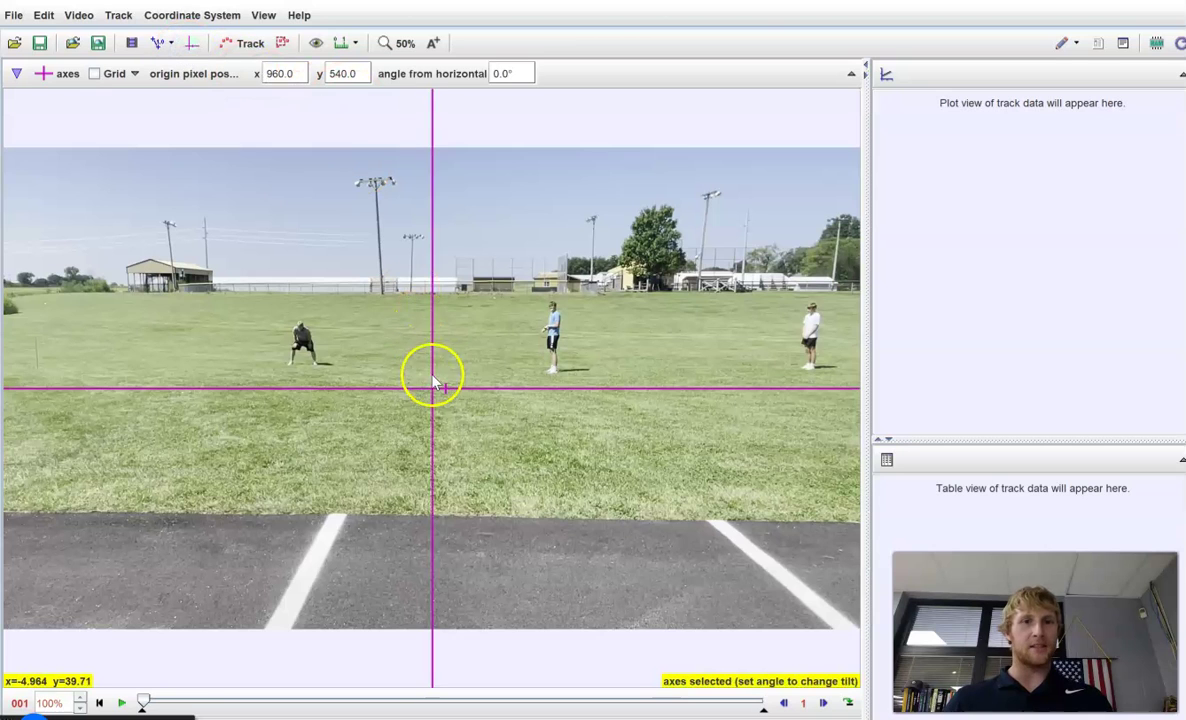
{"action": "left_click_drag", "start_coordinate": [434, 383], "coordinate": [304, 351]}
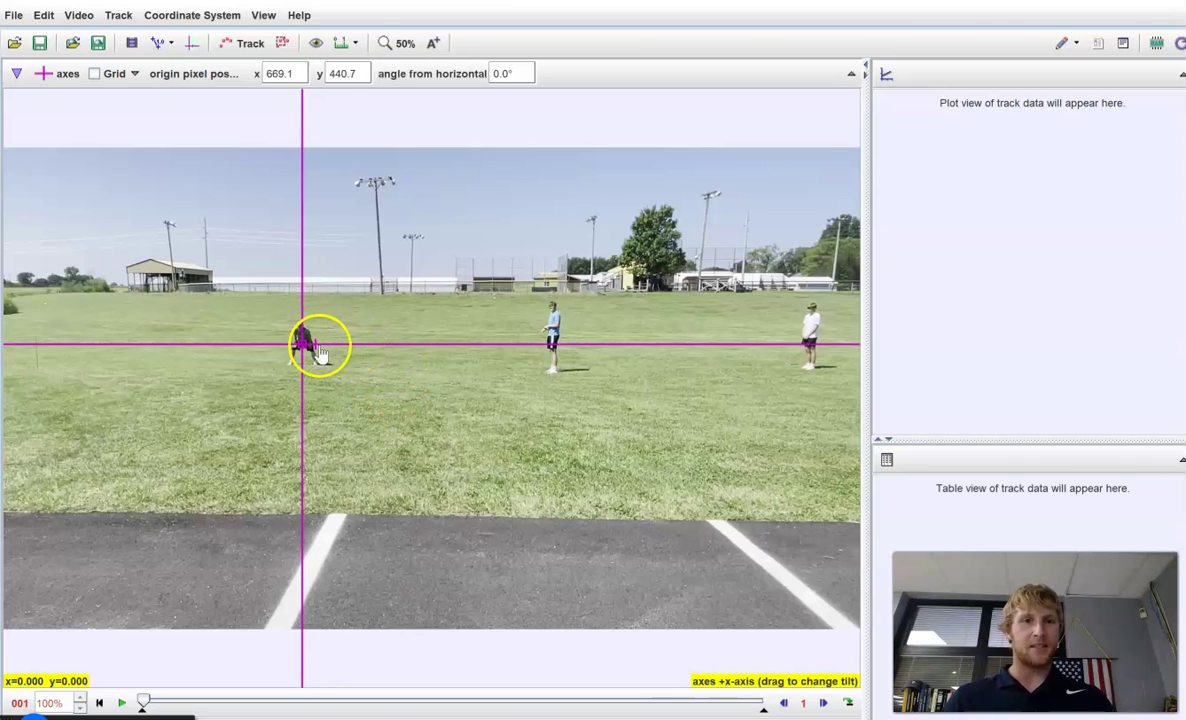
{"action": "left_click_drag", "start_coordinate": [314, 344], "coordinate": [489, 355]}
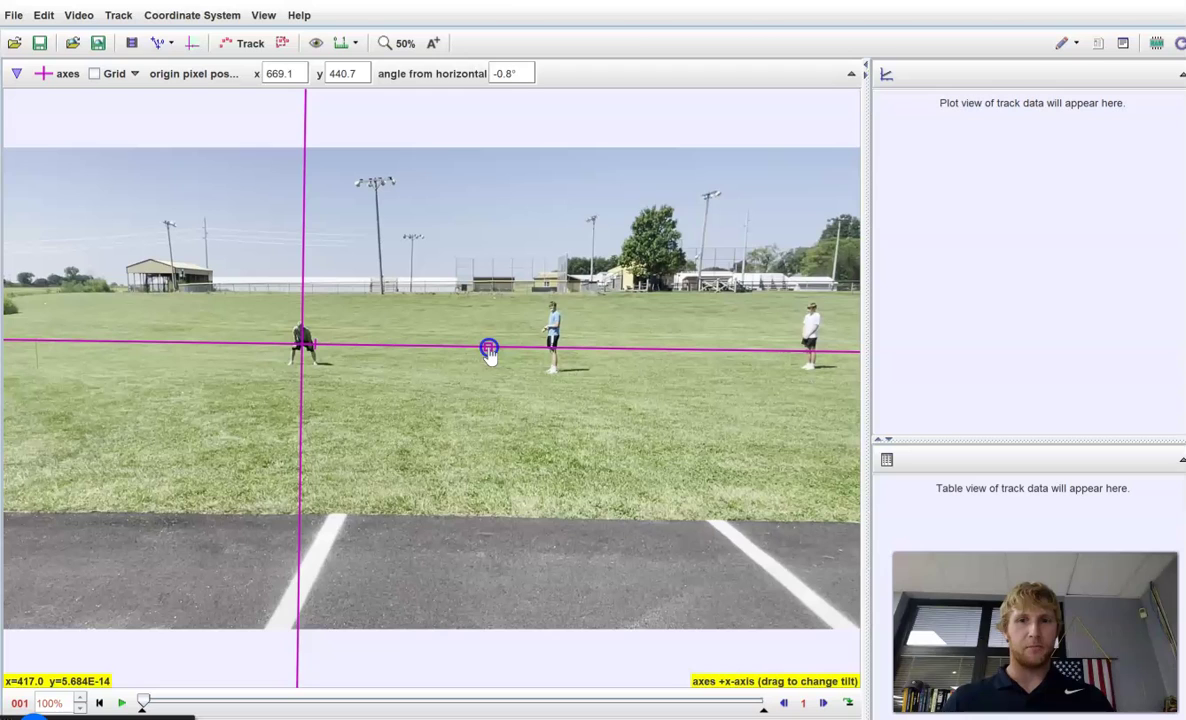
{"action": "left_click_drag", "start_coordinate": [489, 355], "coordinate": [491, 350]}
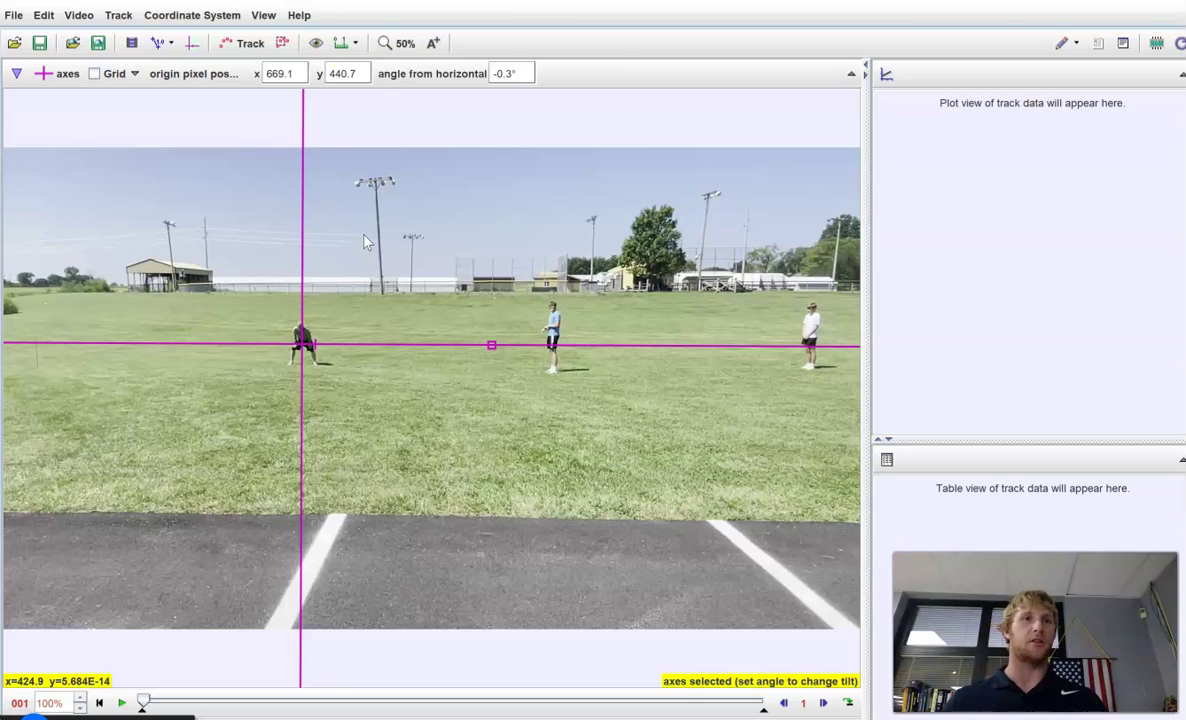
Step: Add calibration stick A and move it down onto the field
{"action": "left_click", "coordinate": [172, 42]}
{"action": "left_click", "coordinate": [166, 68]}
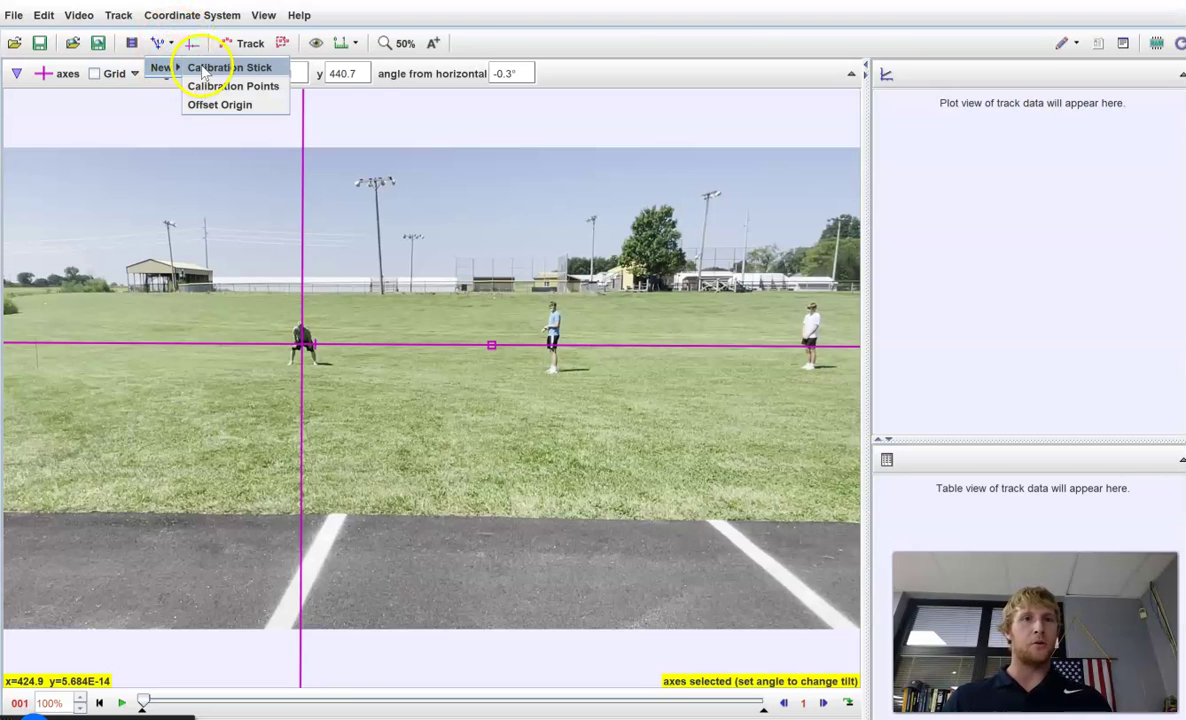
{"action": "left_click", "coordinate": [198, 67]}
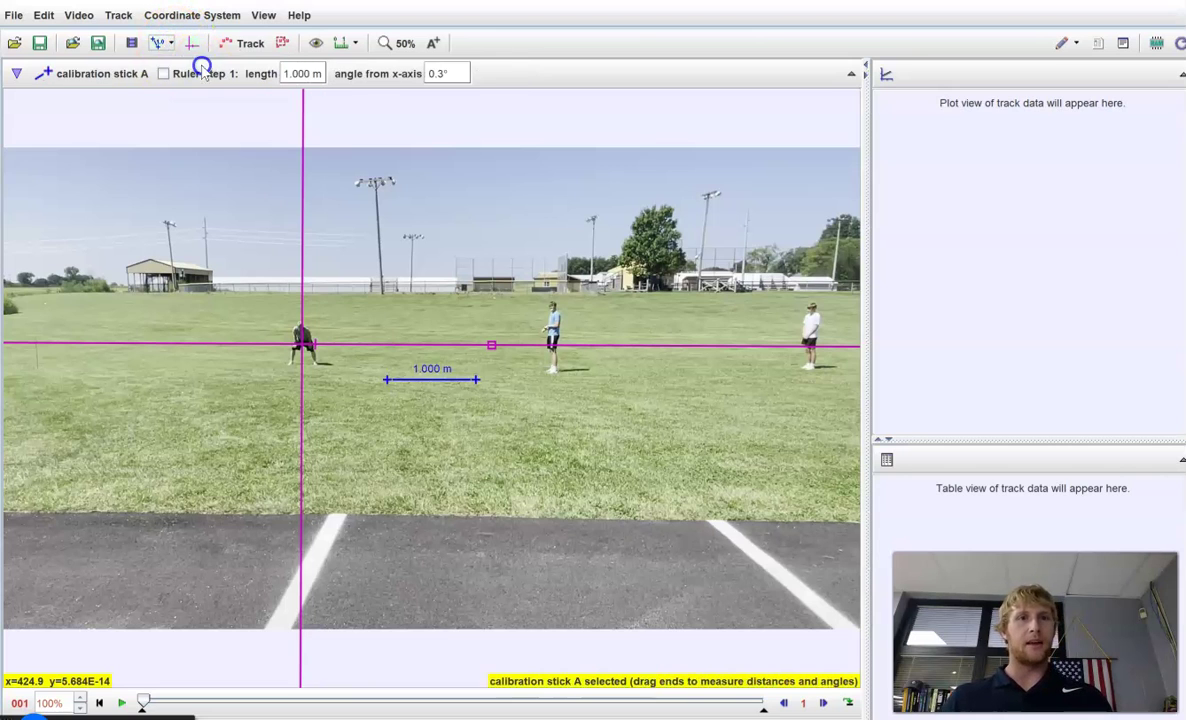
{"action": "left_click", "coordinate": [432, 382]}
{"action": "left_click_drag", "start_coordinate": [431, 392], "coordinate": [377, 393]}
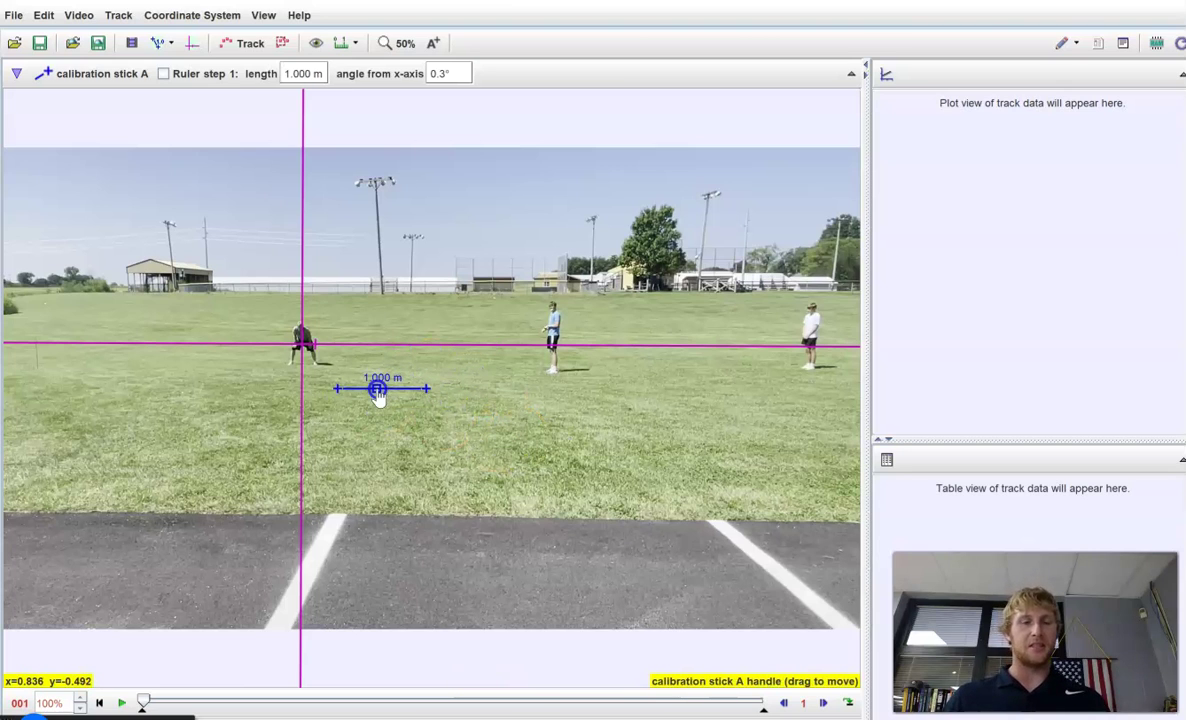
Step: Stretch the stick from the blue-shirted middle player to the white-shirted far player
{"action": "left_click", "coordinate": [553, 192]}
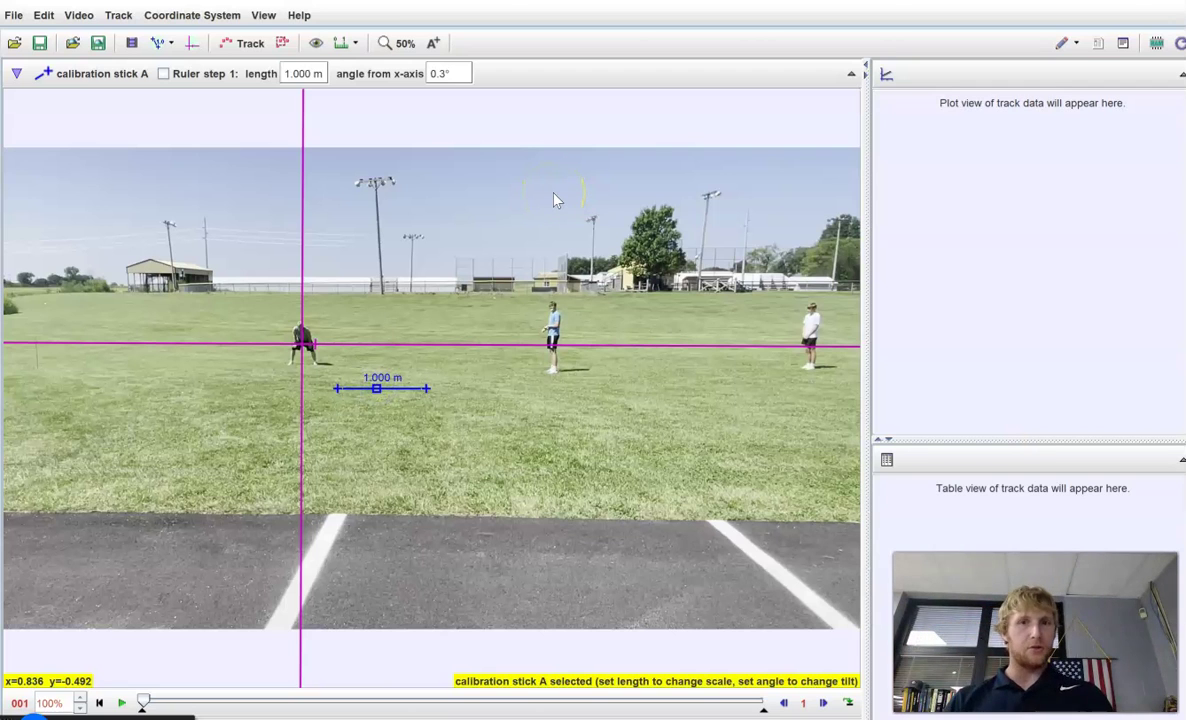
{"action": "left_click", "coordinate": [555, 201]}
{"action": "left_click", "coordinate": [612, 384]}
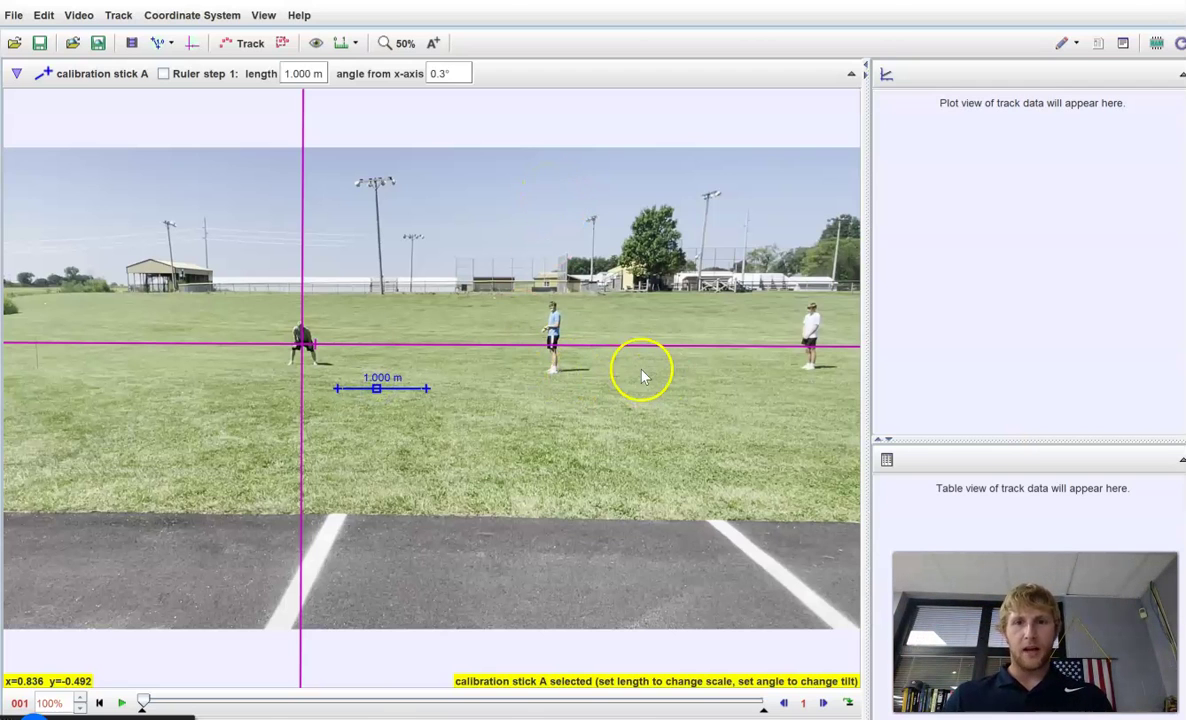
{"action": "scroll", "coordinate": [625, 372], "scroll_direction": "up", "scroll_amount": 4}
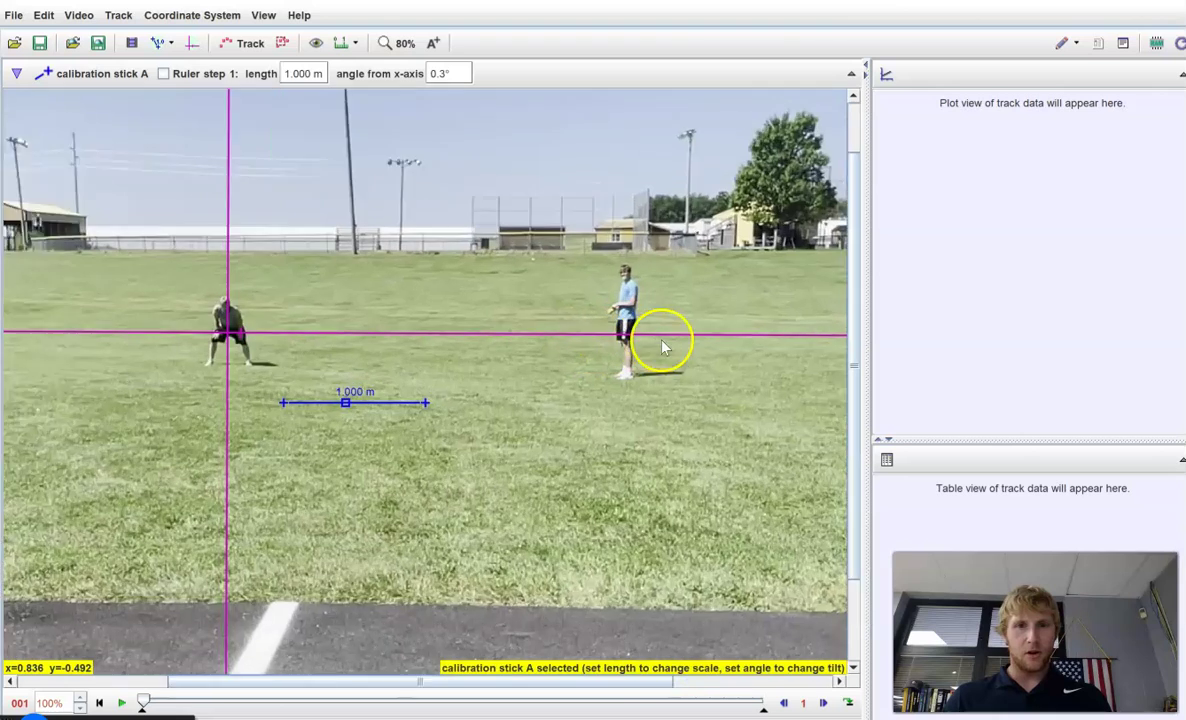
{"action": "scroll", "coordinate": [662, 347], "scroll_direction": "up", "scroll_amount": 4}
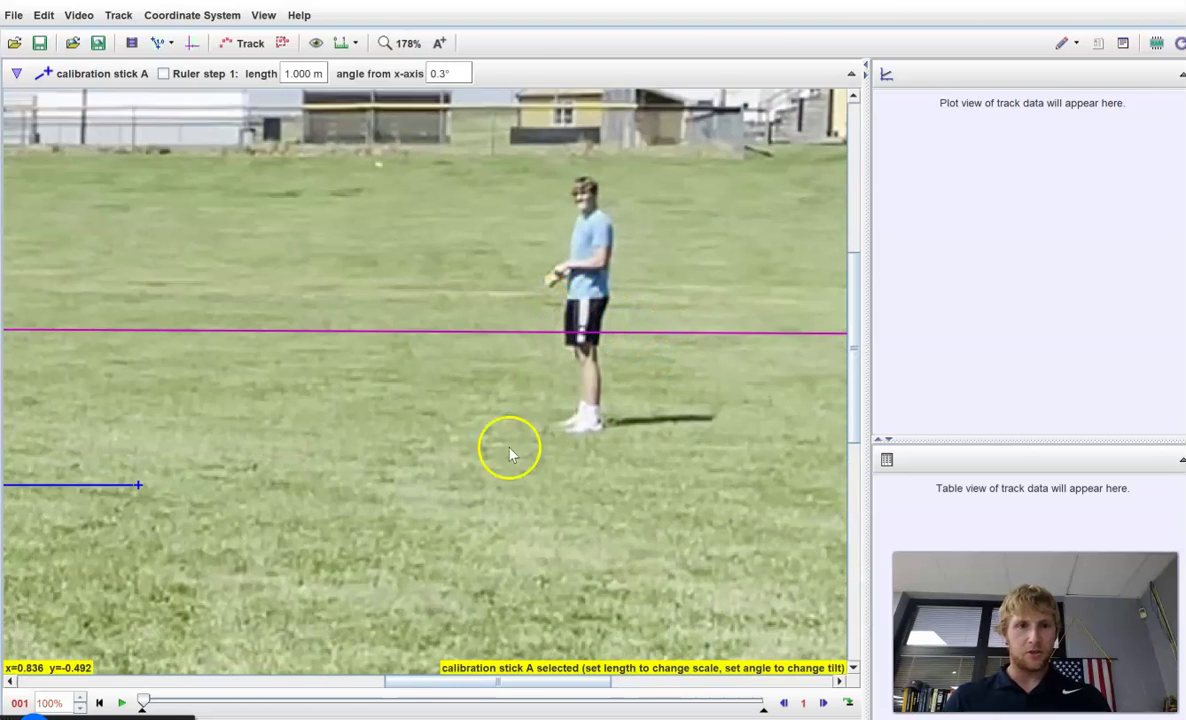
{"action": "left_click_drag", "start_coordinate": [62, 485], "coordinate": [789, 352]}
{"action": "scroll", "coordinate": [776, 387], "scroll_direction": "down", "scroll_amount": 3}
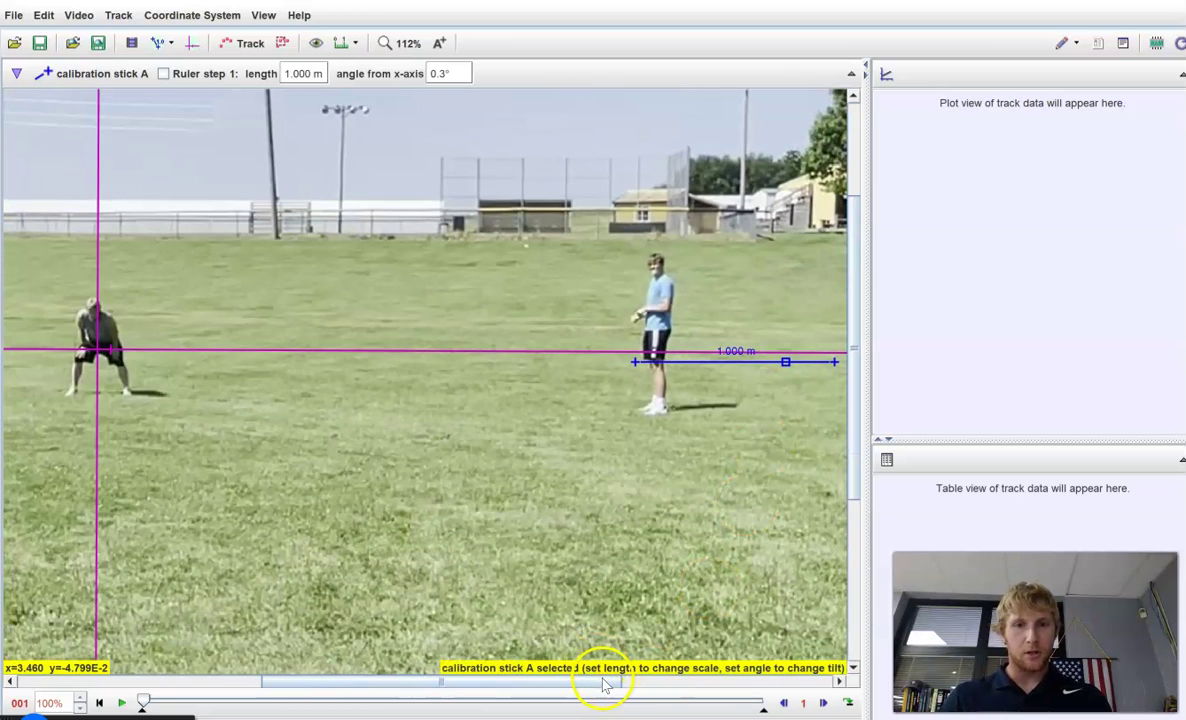
{"action": "left_click_drag", "start_coordinate": [604, 684], "coordinate": [807, 667]}
{"action": "left_click_drag", "start_coordinate": [371, 363], "coordinate": [719, 369]}
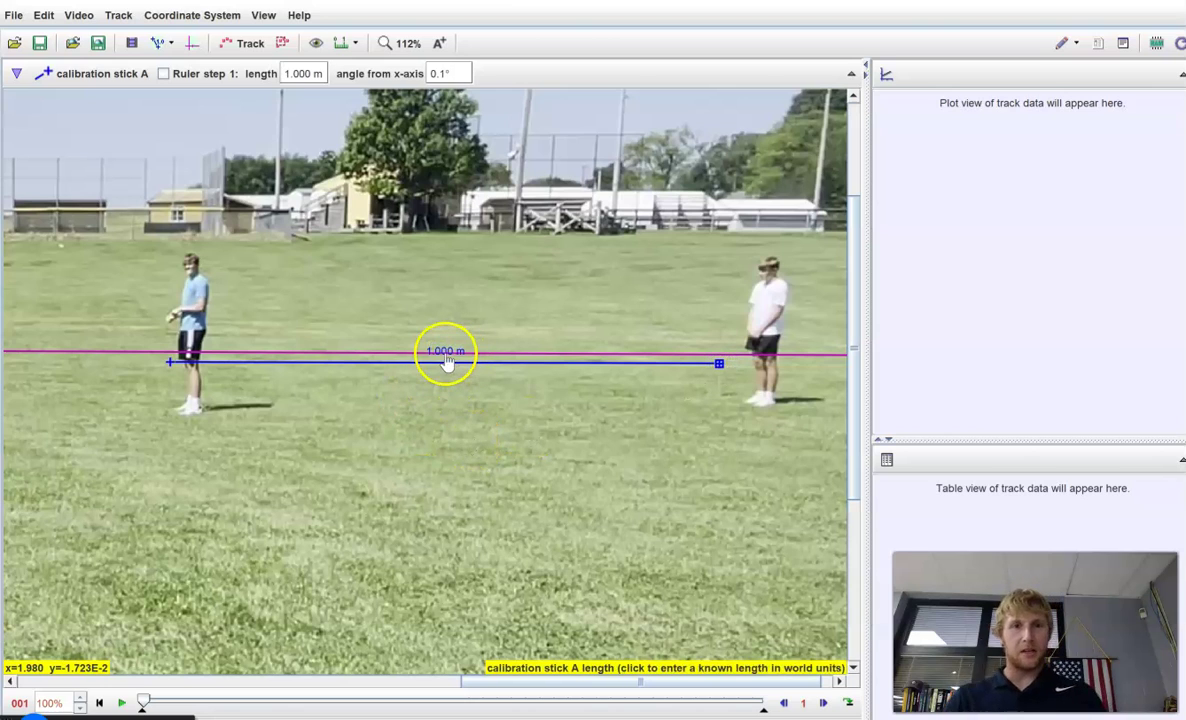
Step: Set the stick length to 10 yards, accepting the switch of units to yards
{"action": "left_click", "coordinate": [472, 404]}
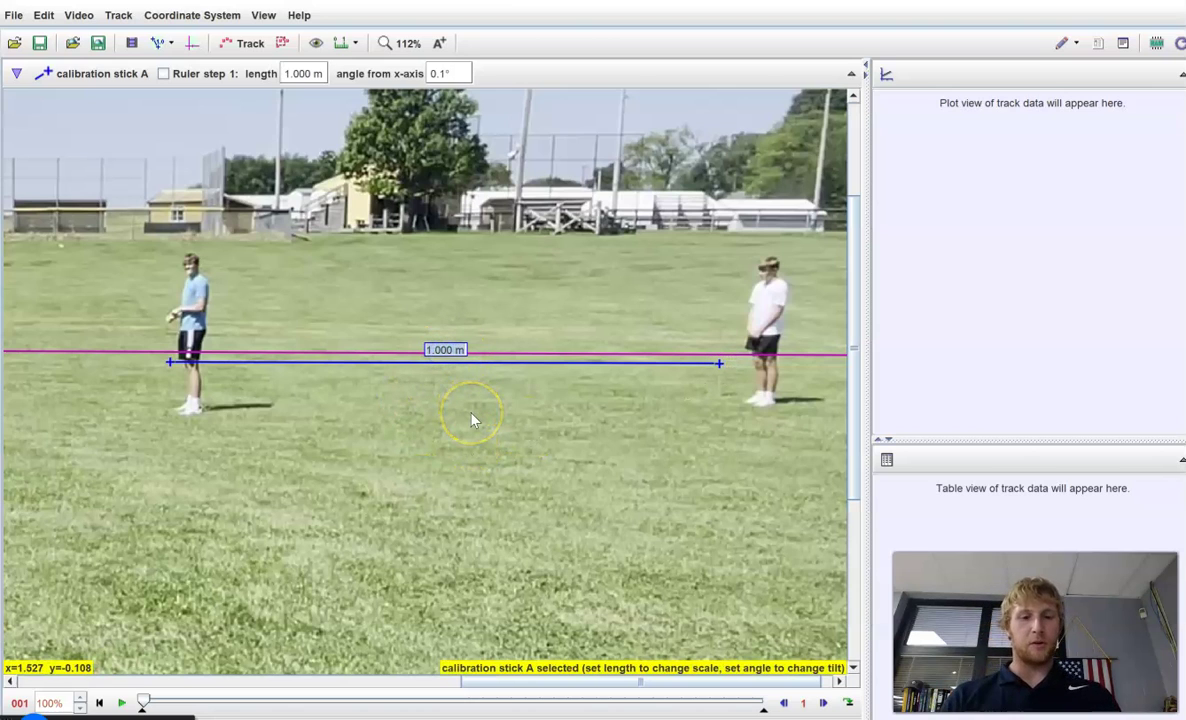
{"action": "key", "text": "BackSpace"}
{"action": "key", "text": "BackSpace"}
{"action": "key", "text": "BackSpace"}
{"action": "key", "text": "BackSpace"}
{"action": "key", "text": "BackSpace"}
{"action": "key", "text": "BackSpace"}
{"action": "key", "text": "BackSpace"}
{"action": "type", "text": "10 yards"}
{"action": "key", "text": "Return"}
{"action": "left_click", "coordinate": [565, 400]}
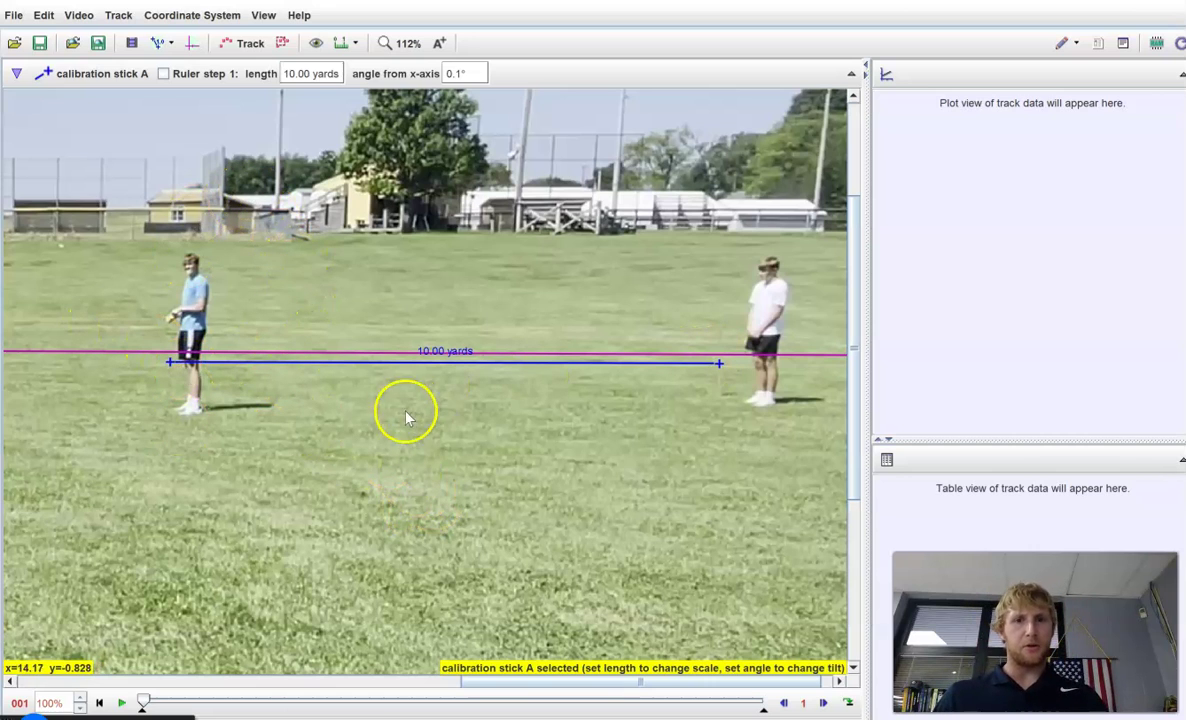
{"action": "scroll", "coordinate": [281, 440], "scroll_direction": "up", "scroll_amount": 1}
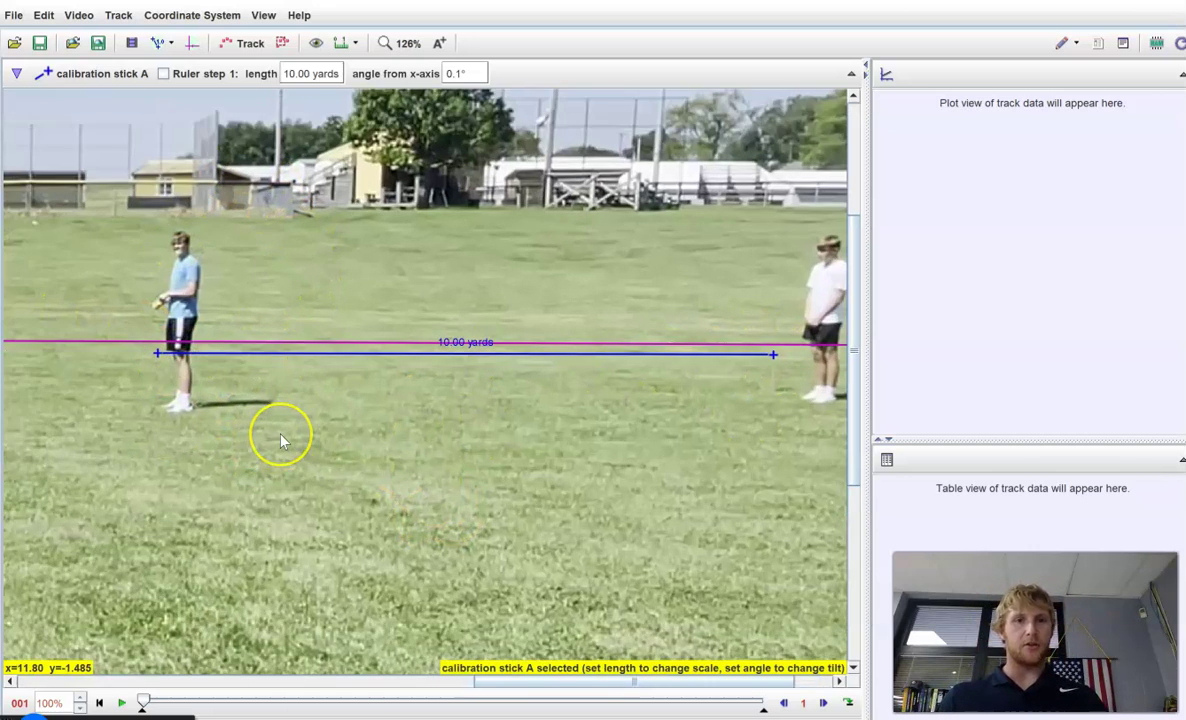
{"action": "scroll", "coordinate": [281, 440], "scroll_direction": "down", "scroll_amount": 4}
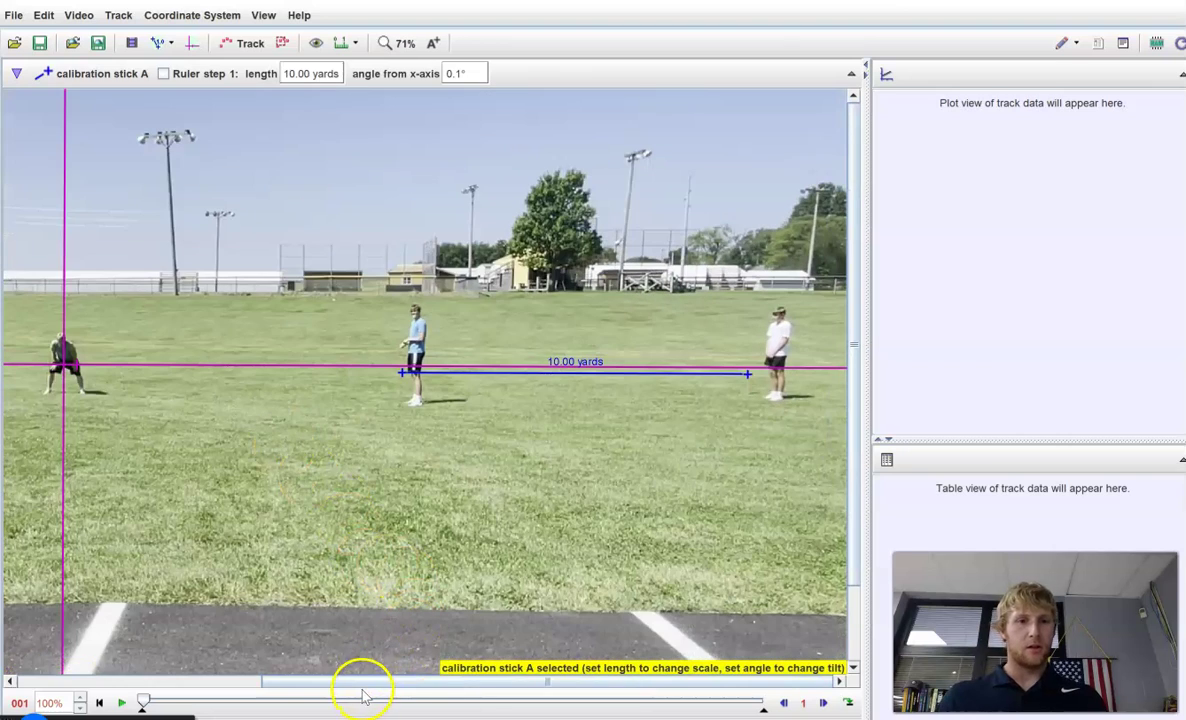
{"action": "left_click_drag", "start_coordinate": [364, 684], "coordinate": [257, 684]}
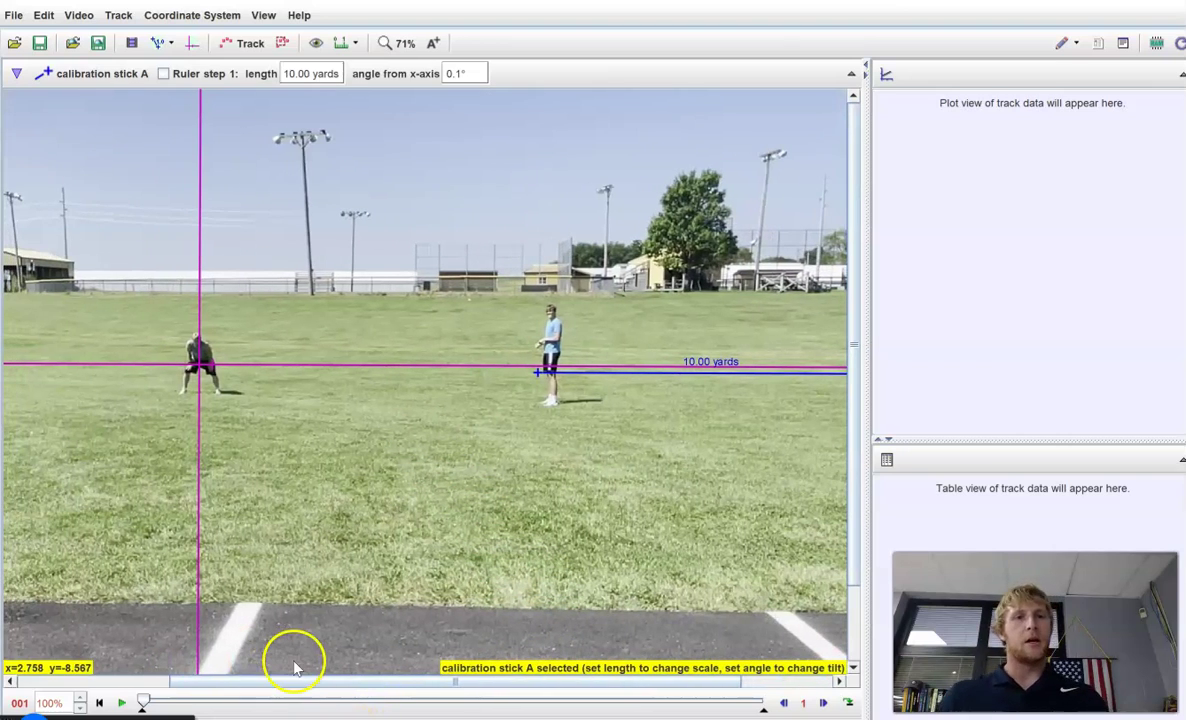
{"action": "left_click_drag", "start_coordinate": [297, 681], "coordinate": [350, 681]}
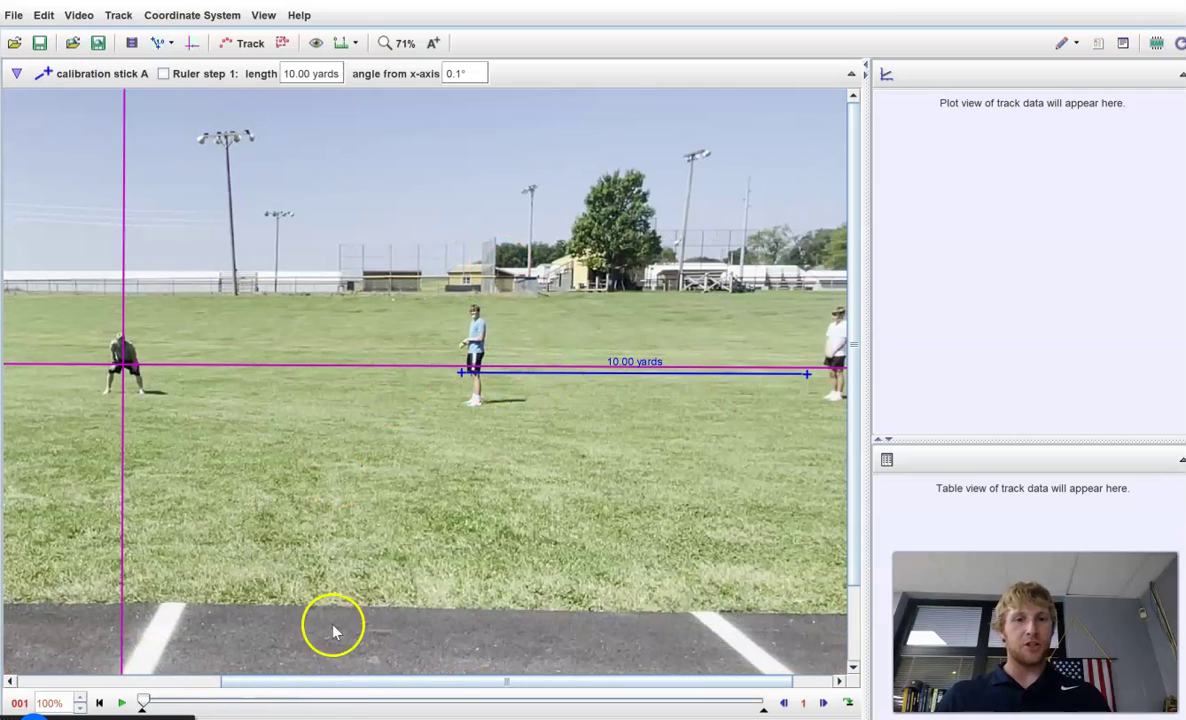
{"action": "left_click_drag", "start_coordinate": [312, 684], "coordinate": [250, 684]}
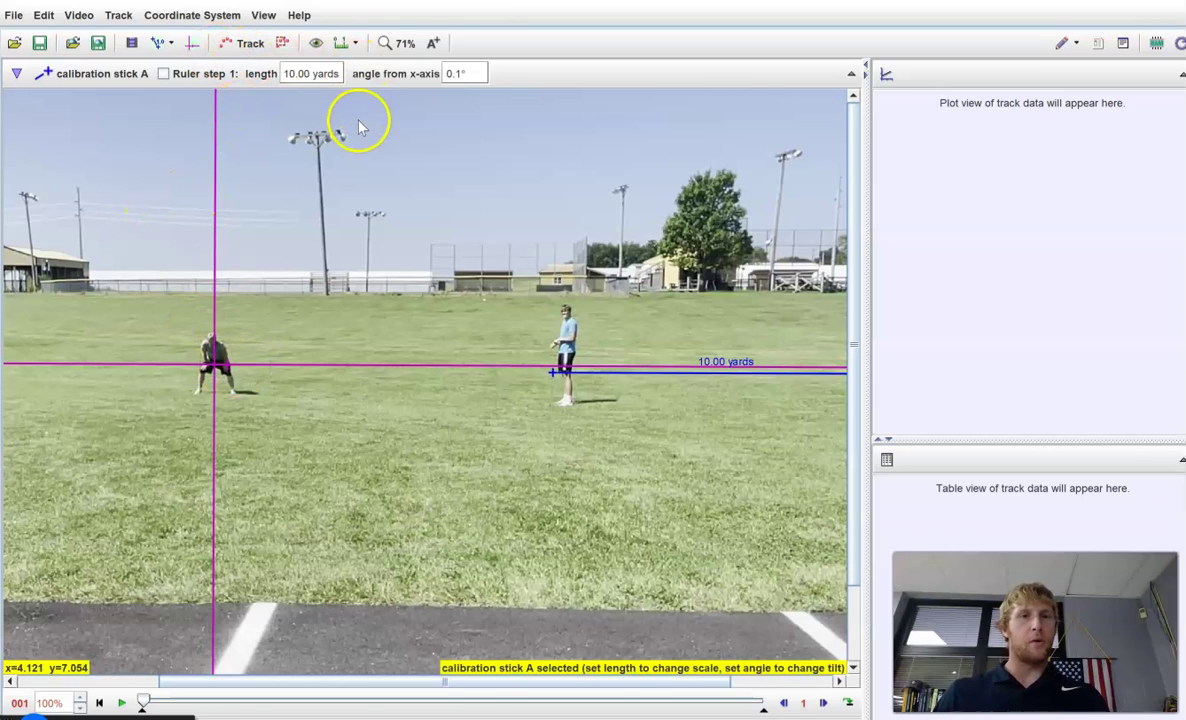
Step: Create point-mass track mass A (1.000 kg) with t–x and t–y plots in yards
{"action": "left_click", "coordinate": [248, 44]}
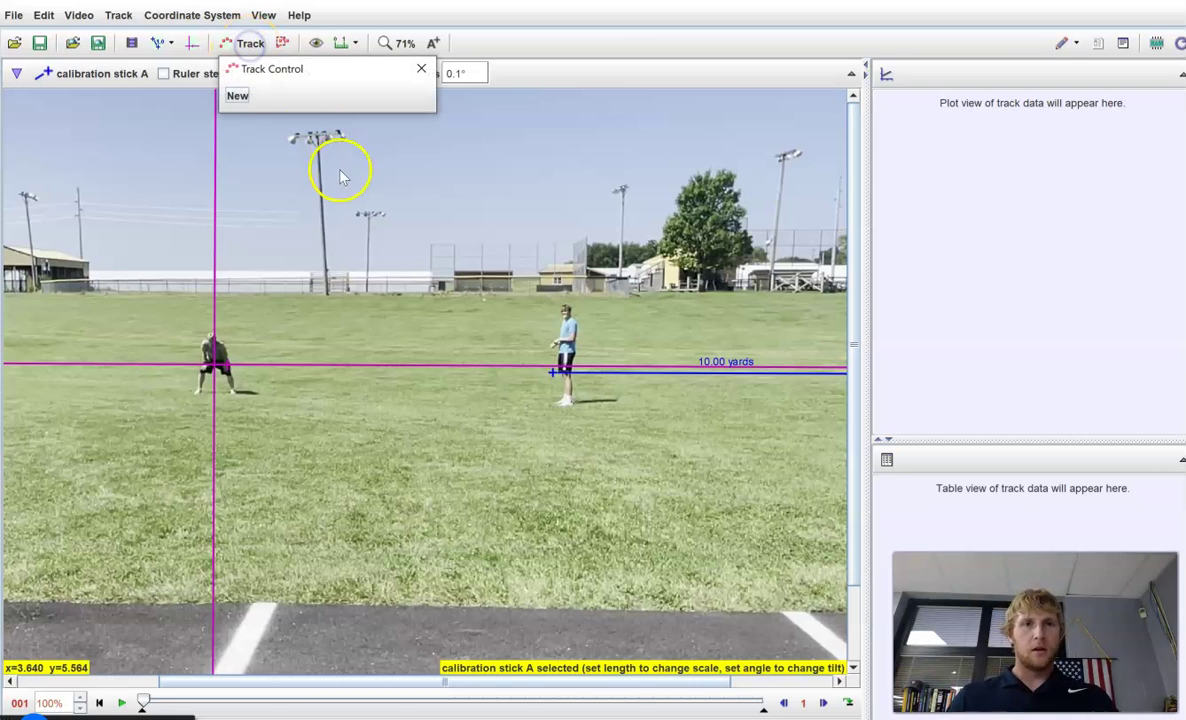
{"action": "left_click", "coordinate": [238, 96]}
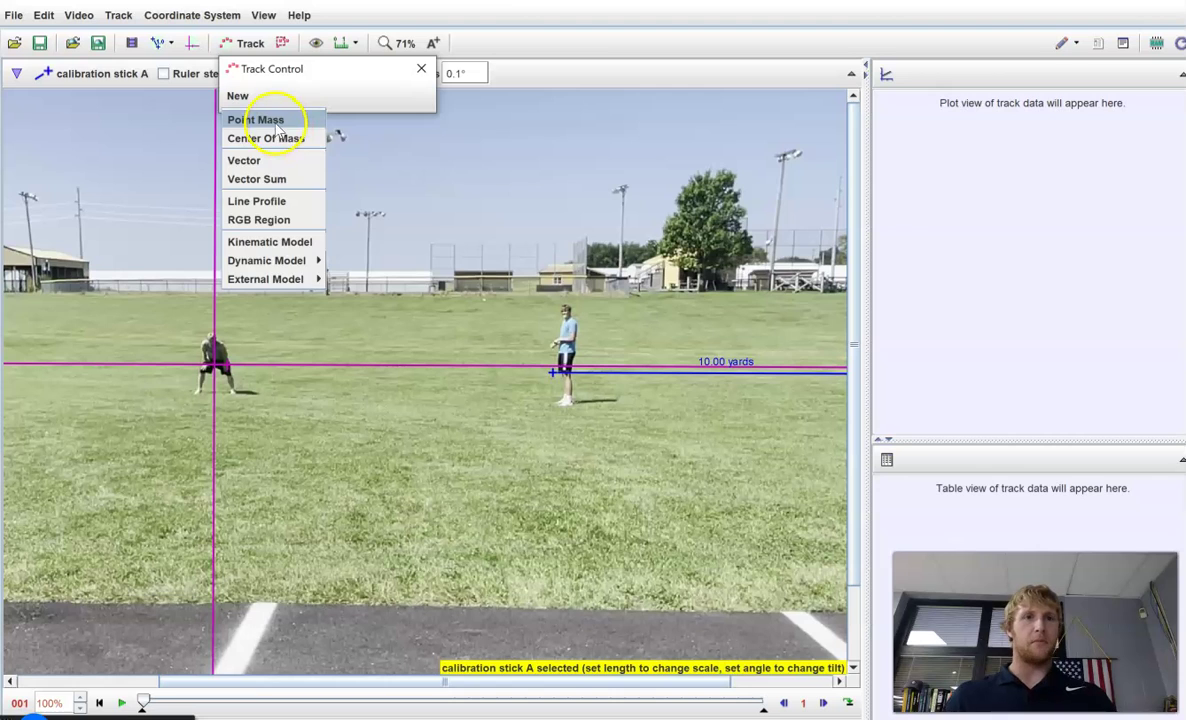
{"action": "left_click", "coordinate": [272, 120]}
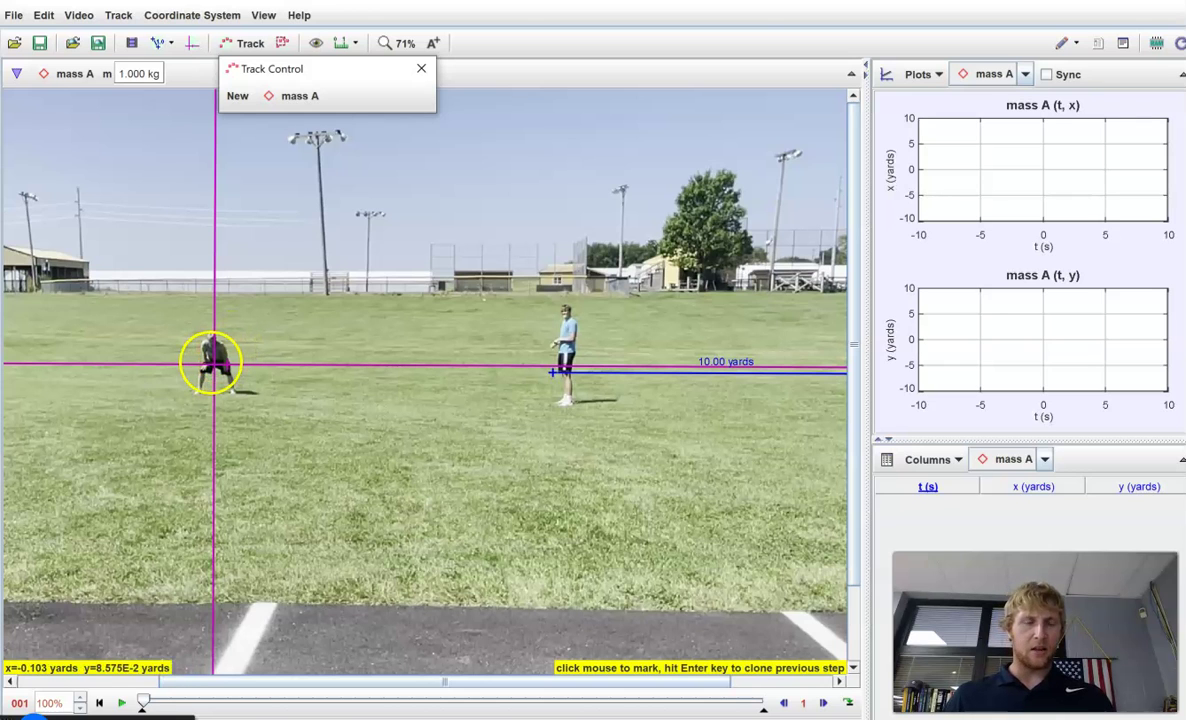
{"action": "scroll", "coordinate": [212, 352], "scroll_direction": "up", "scroll_amount": 3}
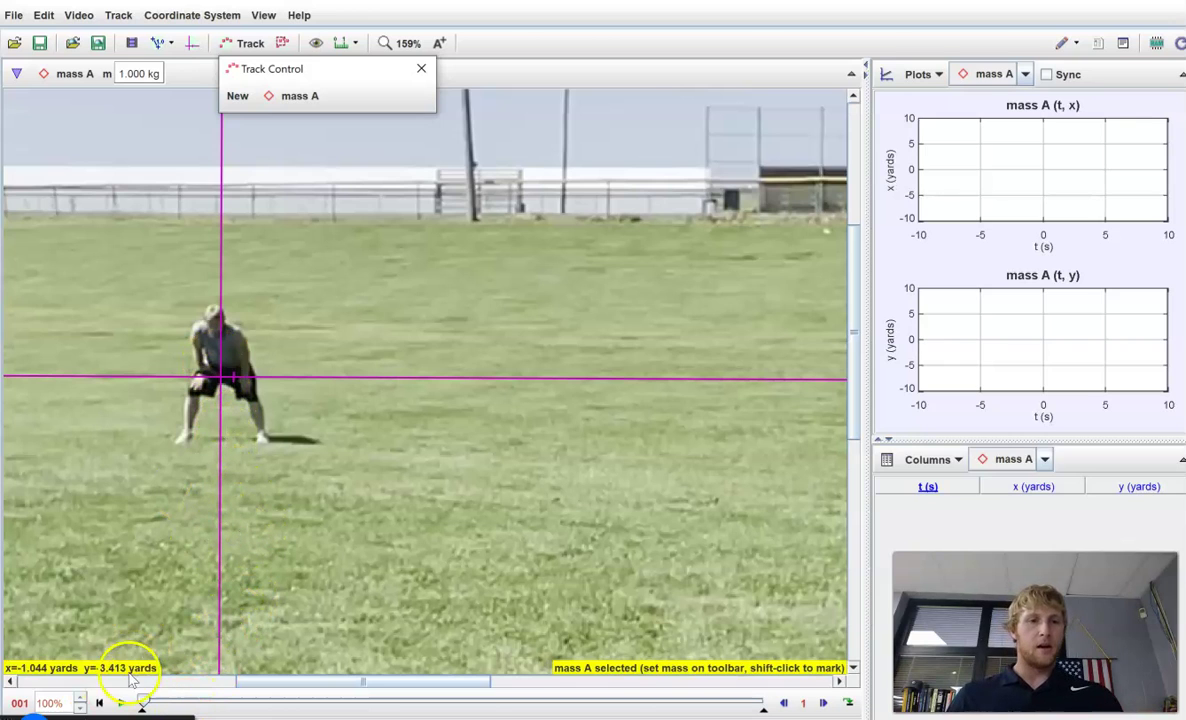
Step: Play to find the run's start at 100% rate, then step back to frame 012
{"action": "left_click", "coordinate": [121, 703]}
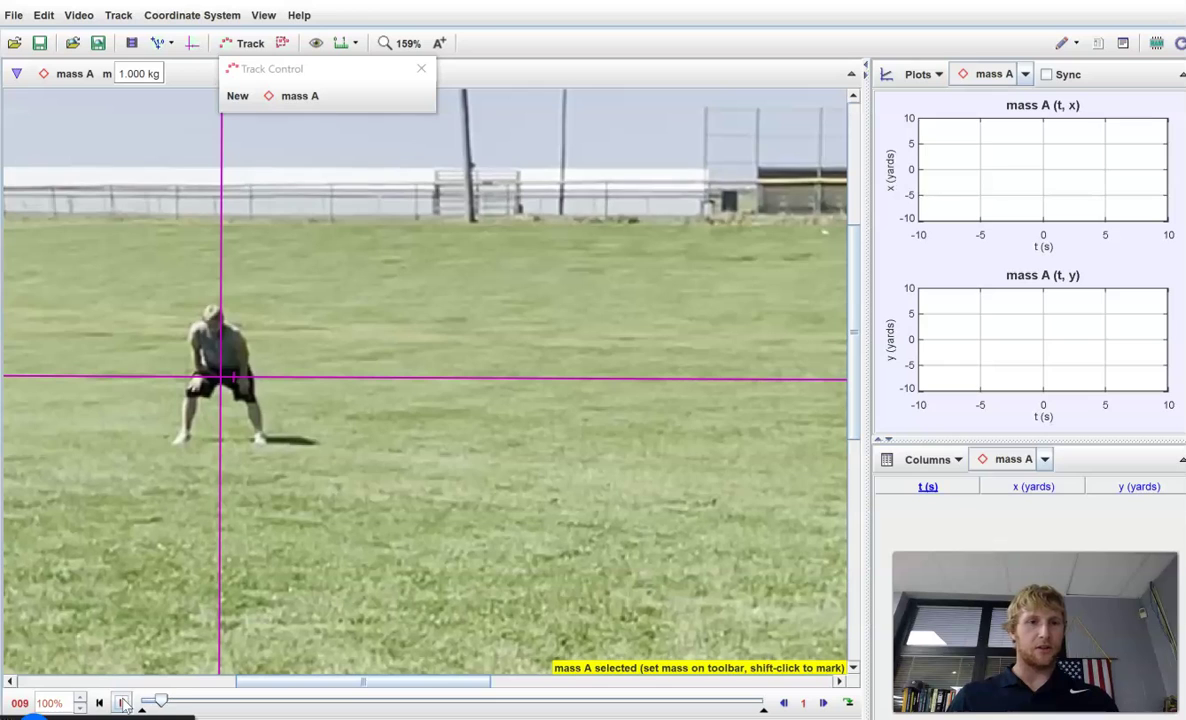
{"action": "left_click", "coordinate": [121, 703]}
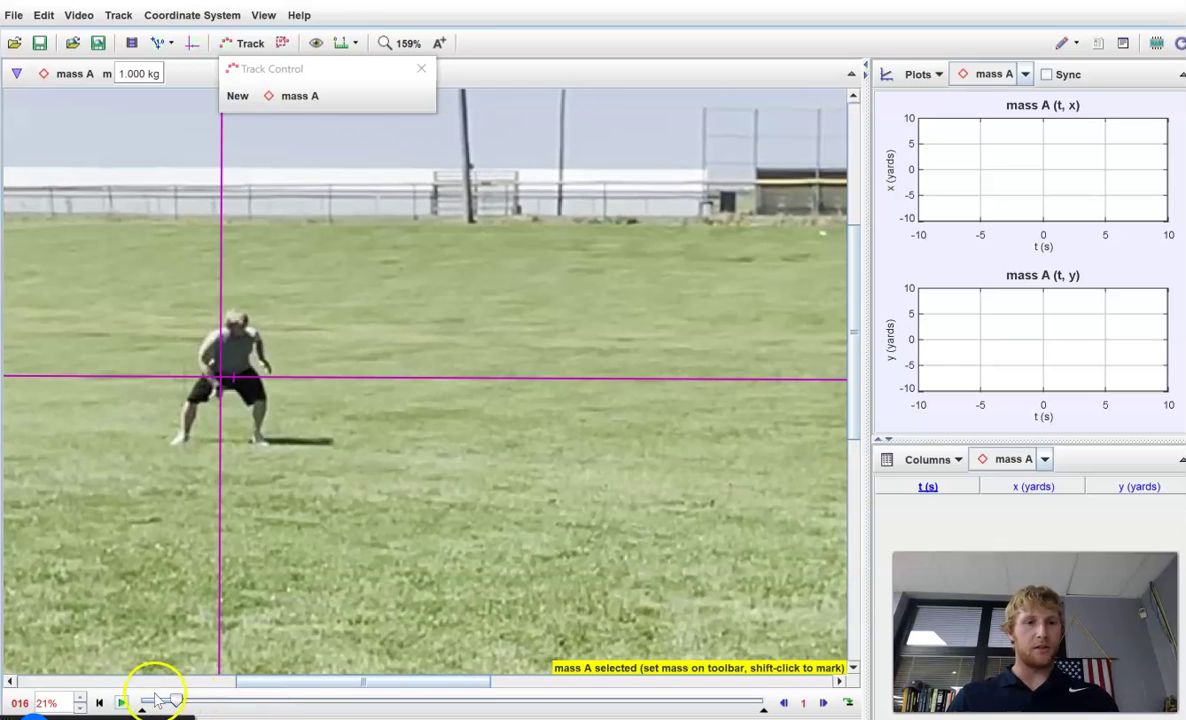
{"action": "left_click_drag", "start_coordinate": [147, 700], "coordinate": [160, 708]}
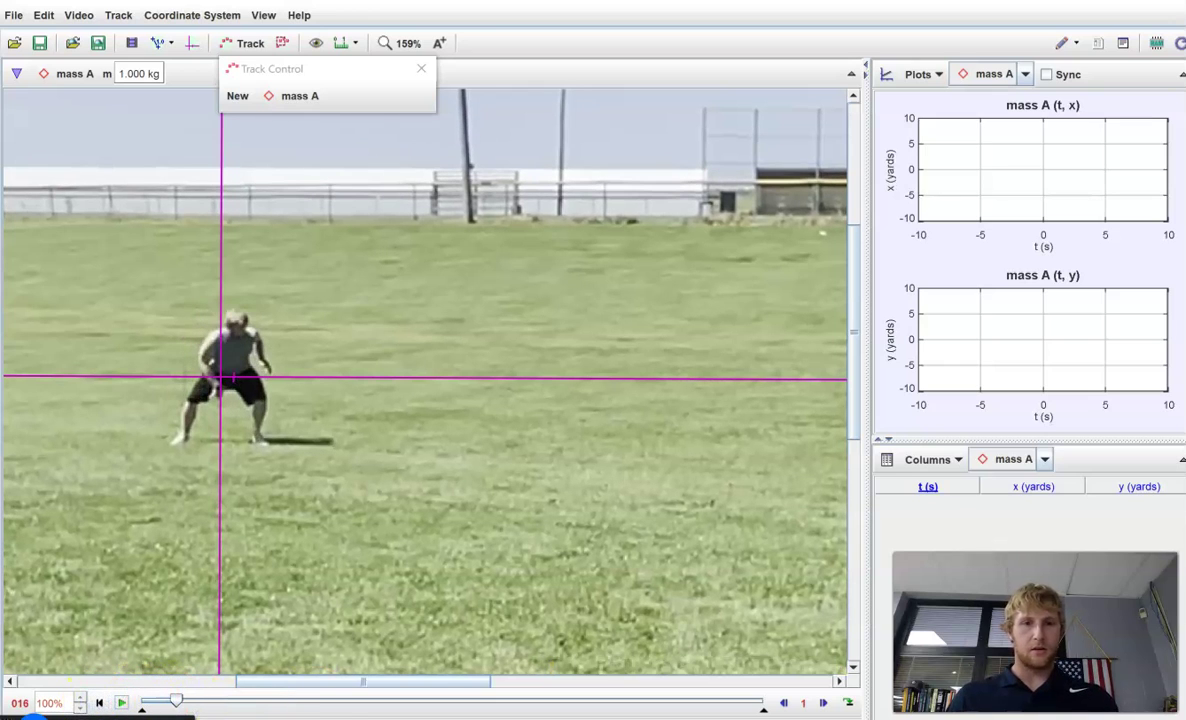
{"action": "left_click", "coordinate": [784, 703]}
{"action": "left_click", "coordinate": [784, 704]}
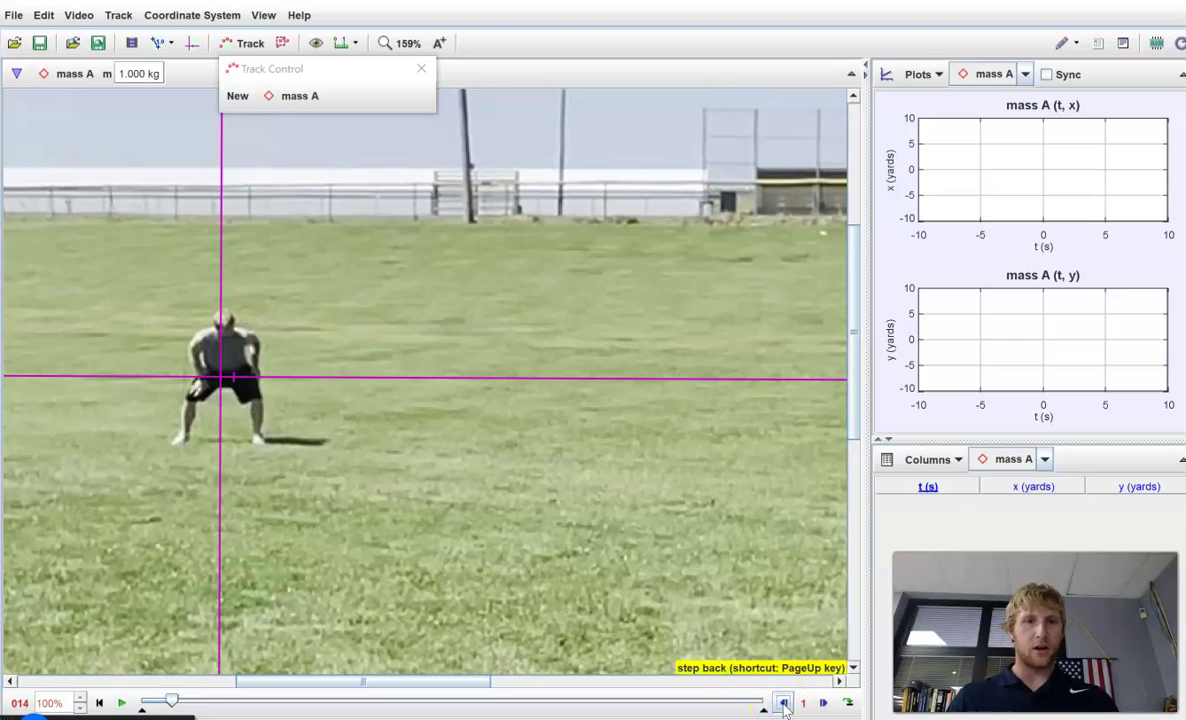
{"action": "left_click", "coordinate": [784, 704]}
{"action": "left_click", "coordinate": [784, 704]}
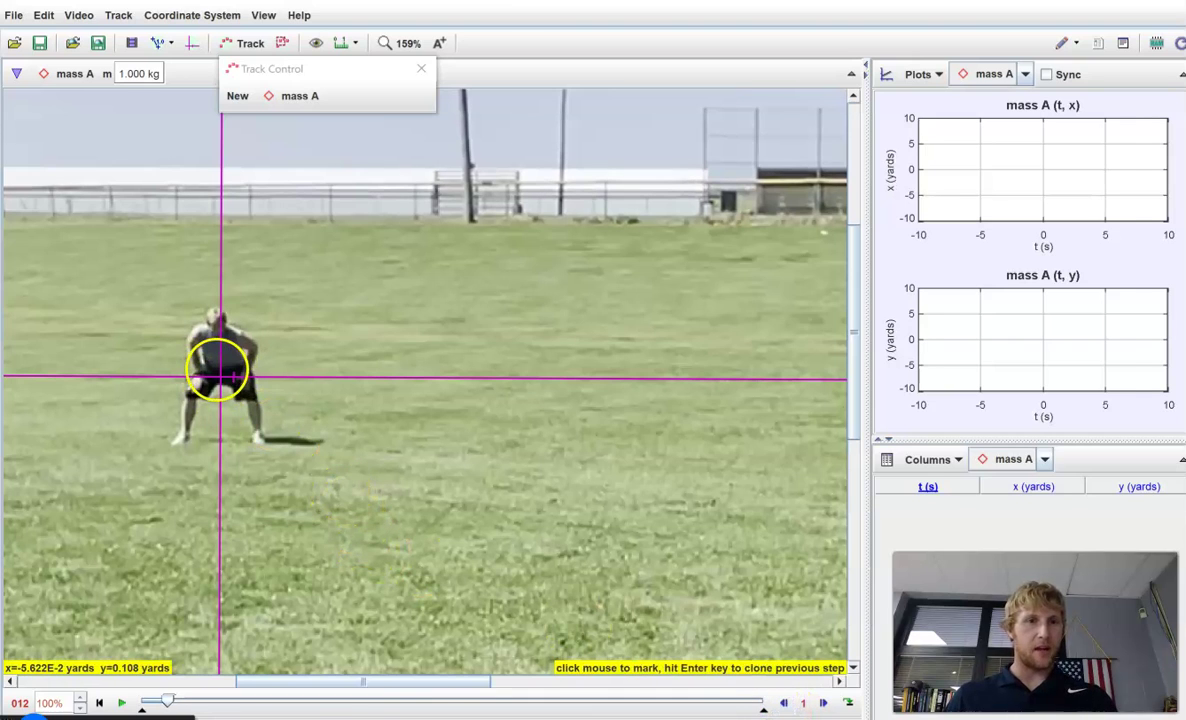
Step: Mark the runner's hips in each frame from t=0.400 to 0.700 s
{"action": "left_click", "coordinate": [217, 371], "text": "shift"}
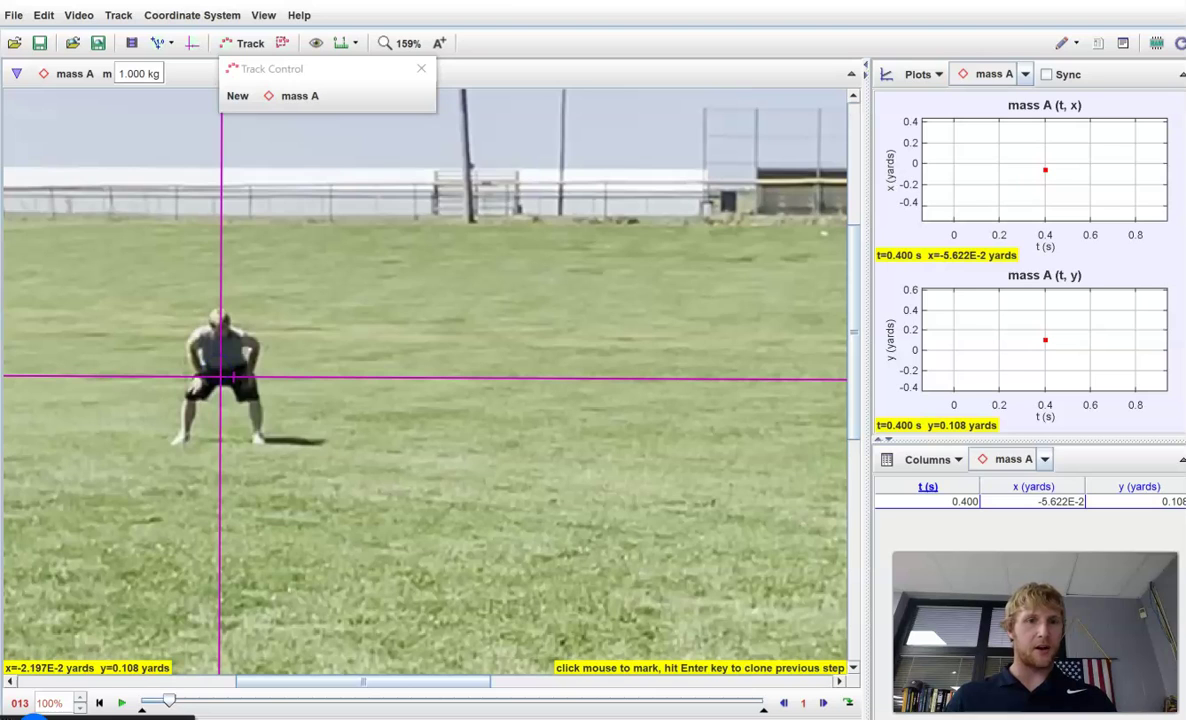
{"action": "left_click", "coordinate": [221, 378], "text": "shift"}
{"action": "left_click", "coordinate": [221, 378], "text": "shift"}
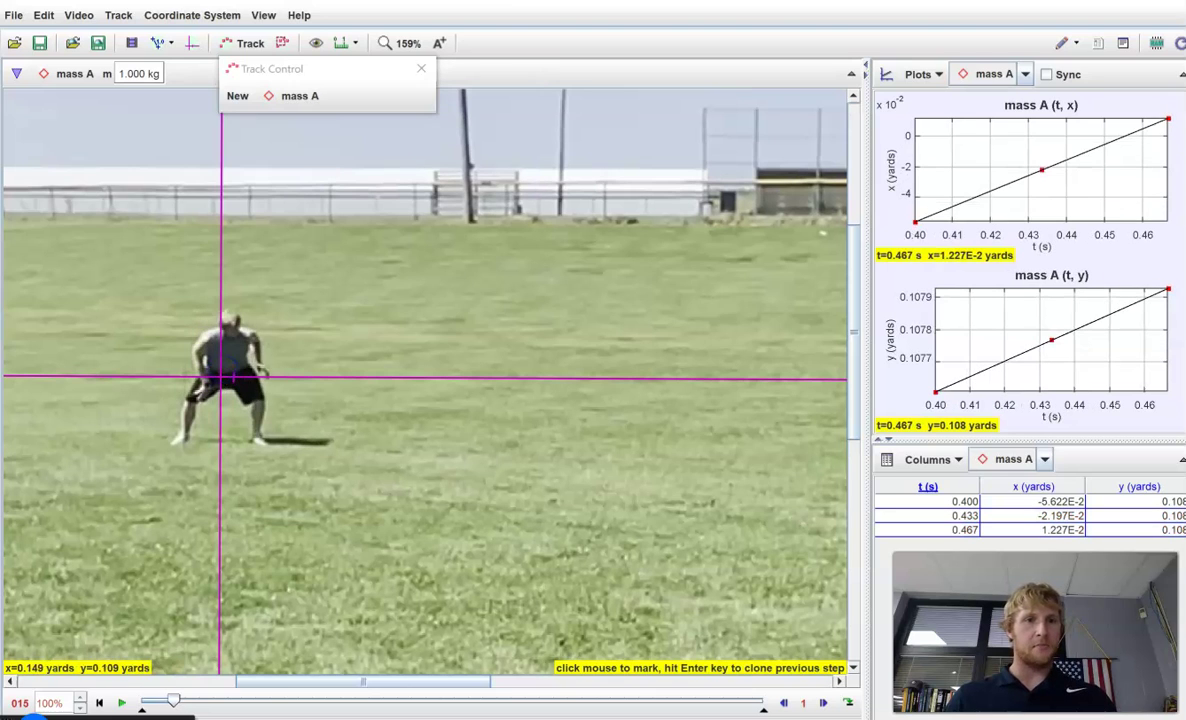
{"action": "left_click", "coordinate": [221, 378], "text": "shift"}
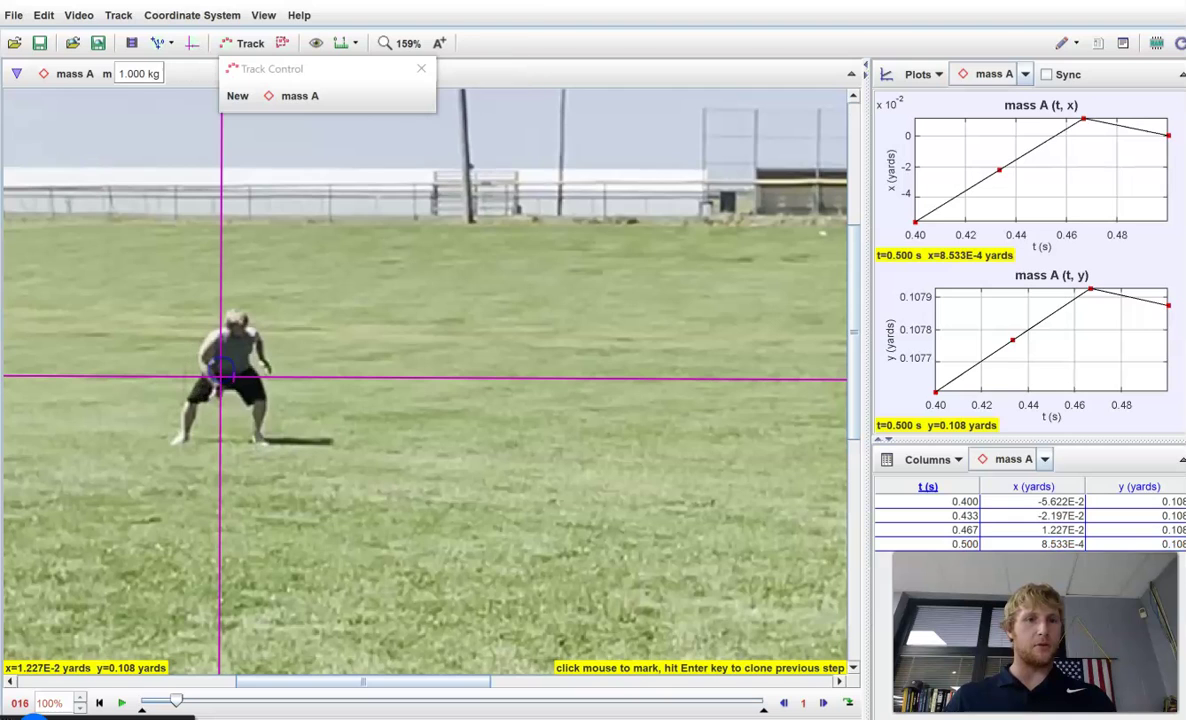
{"action": "left_click", "coordinate": [221, 378], "text": "shift"}
{"action": "left_click", "coordinate": [221, 378], "text": "shift"}
{"action": "left_click", "coordinate": [238, 375], "text": "shift"}
{"action": "left_click", "coordinate": [242, 374], "text": "shift"}
{"action": "left_click", "coordinate": [250, 374], "text": "shift"}
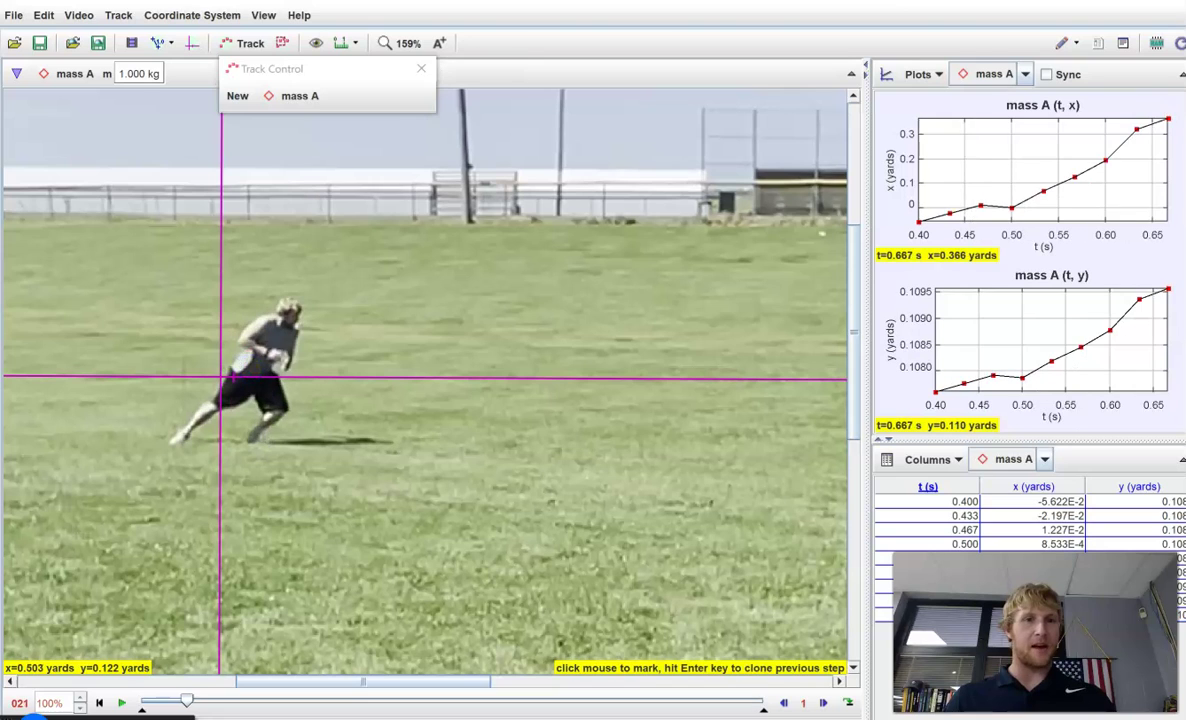
{"action": "left_click", "coordinate": [221, 378], "text": "shift"}
Step: Continue marking the runner from t=0.733 to 1.067 s, reaching x = 1.929 yards
{"action": "left_click", "coordinate": [221, 378], "text": "shift"}
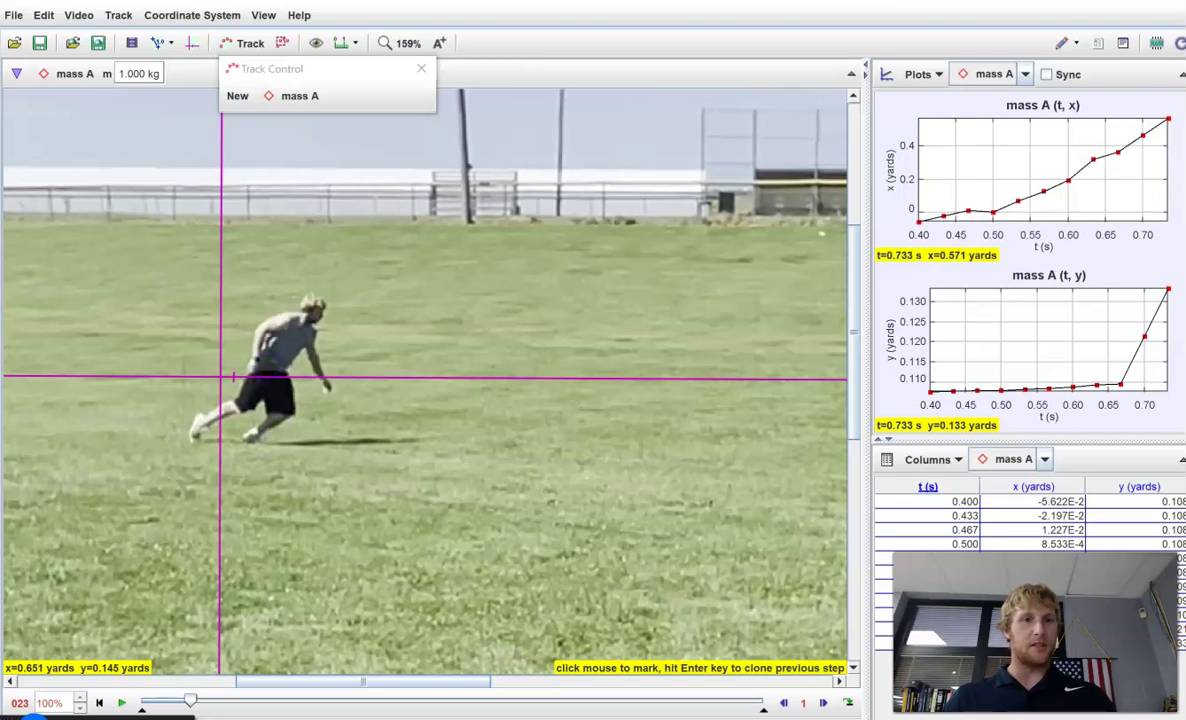
{"action": "left_click", "coordinate": [221, 378], "text": "shift"}
{"action": "left_click", "coordinate": [221, 378], "text": "shift"}
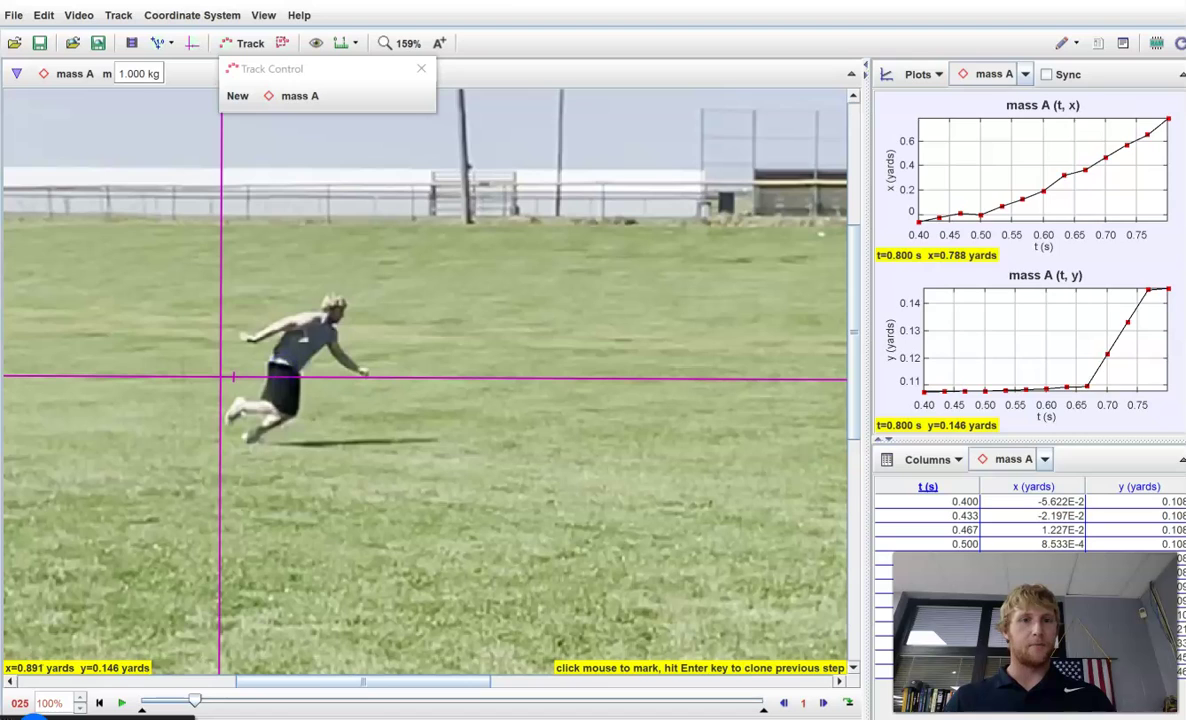
{"action": "left_click", "coordinate": [221, 378], "text": "shift"}
{"action": "left_click", "coordinate": [221, 378], "text": "shift"}
{"action": "left_click", "coordinate": [221, 378], "text": "shift"}
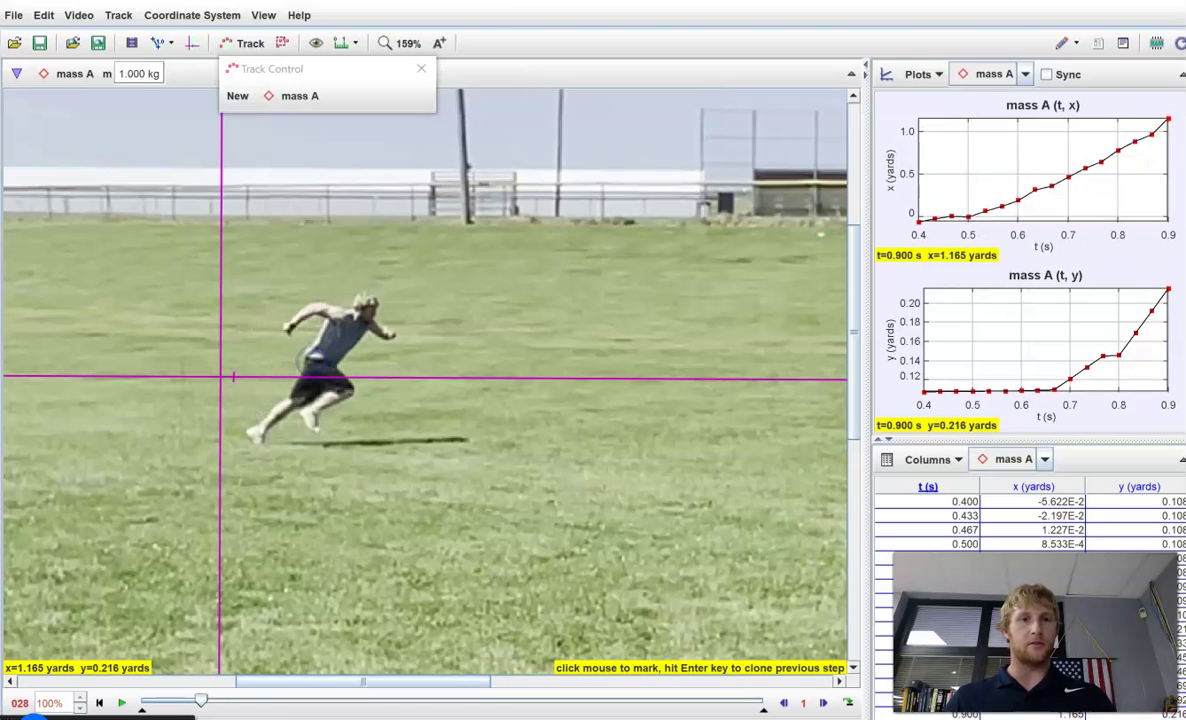
{"action": "left_click", "coordinate": [221, 378], "text": "shift"}
{"action": "left_click", "coordinate": [221, 378], "text": "shift"}
{"action": "left_click", "coordinate": [221, 378], "text": "shift"}
{"action": "left_click", "coordinate": [221, 378], "text": "shift"}
{"action": "left_click", "coordinate": [232, 377], "text": "shift"}
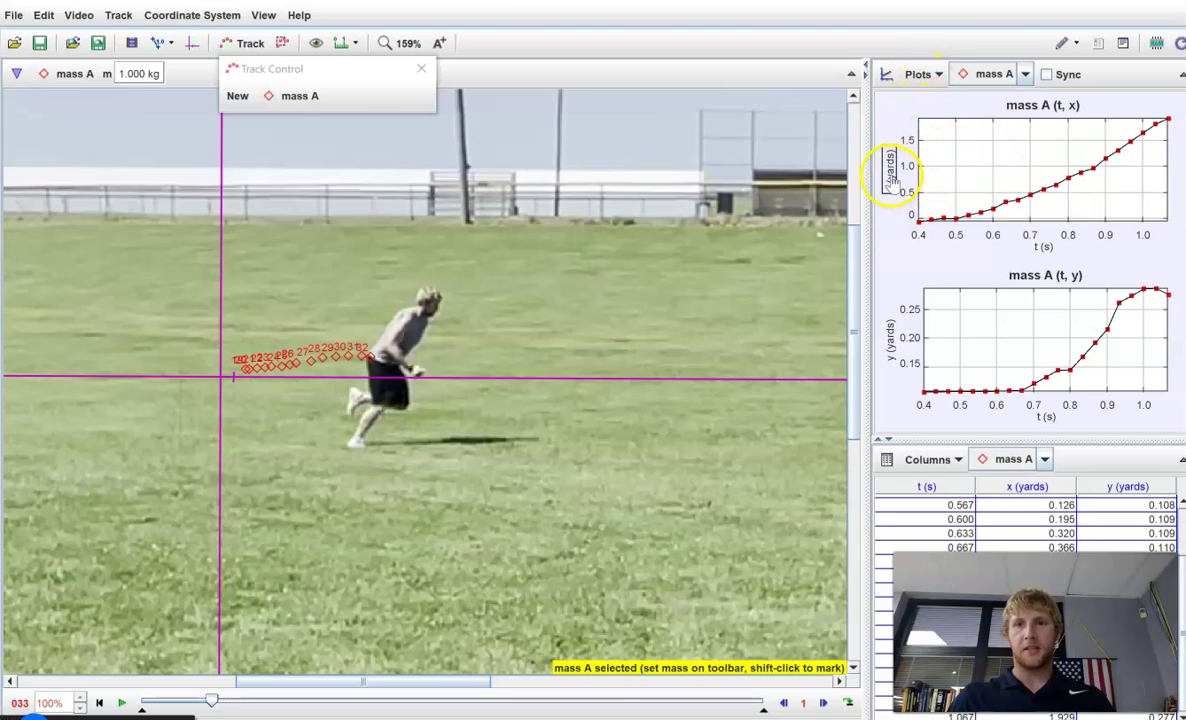
Step: Set the lower graph to x-velocity, then show just one enlarged x-versus-t graph
{"action": "left_click", "coordinate": [901, 183]}
{"action": "left_click", "coordinate": [901, 136]}
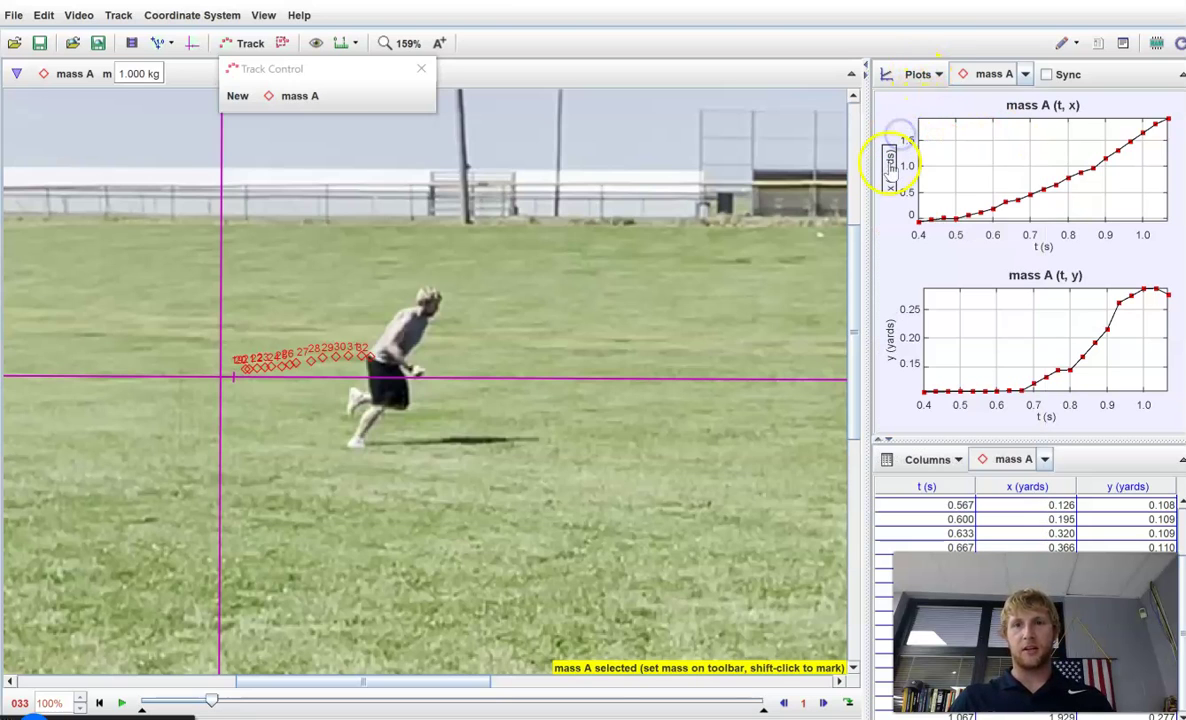
{"action": "left_click", "coordinate": [892, 168]}
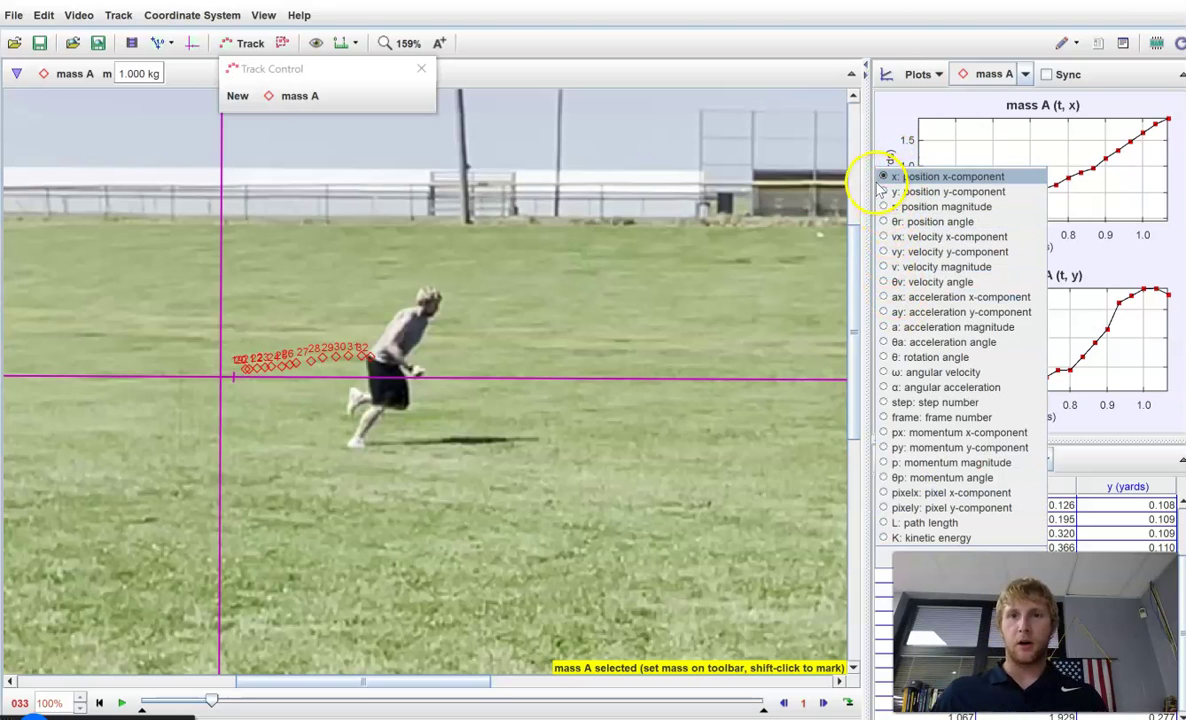
{"action": "left_click", "coordinate": [884, 176]}
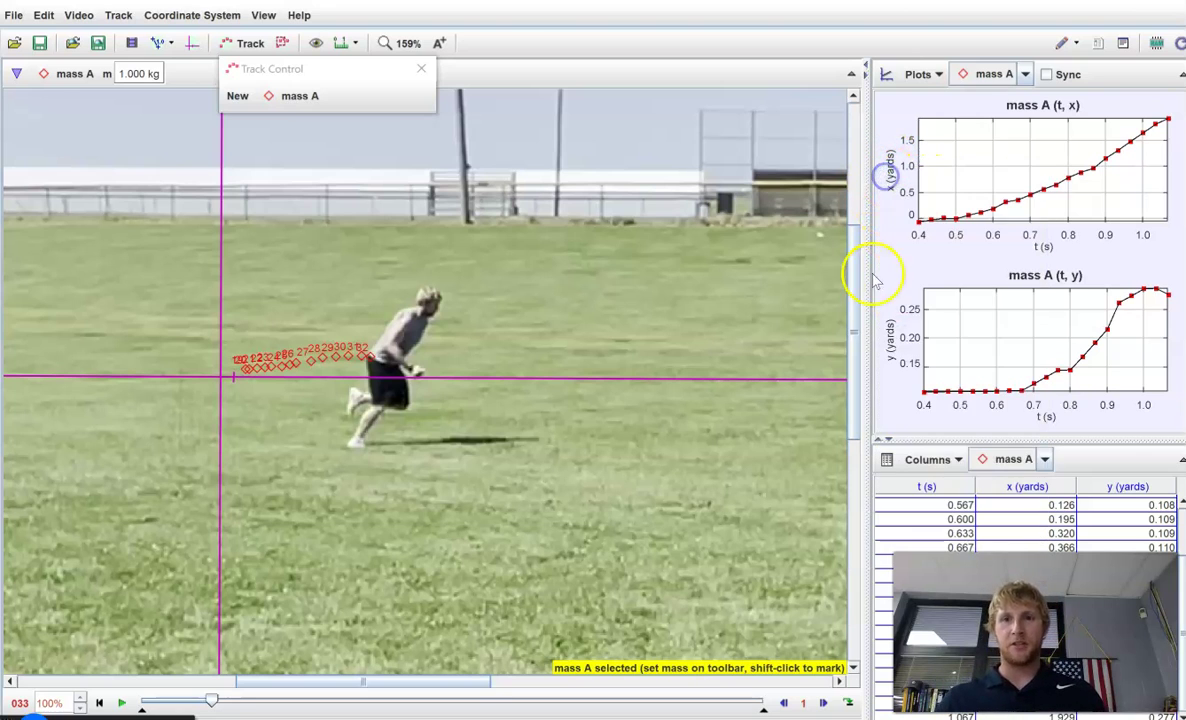
{"action": "left_click", "coordinate": [887, 340]}
{"action": "left_click", "coordinate": [884, 414]}
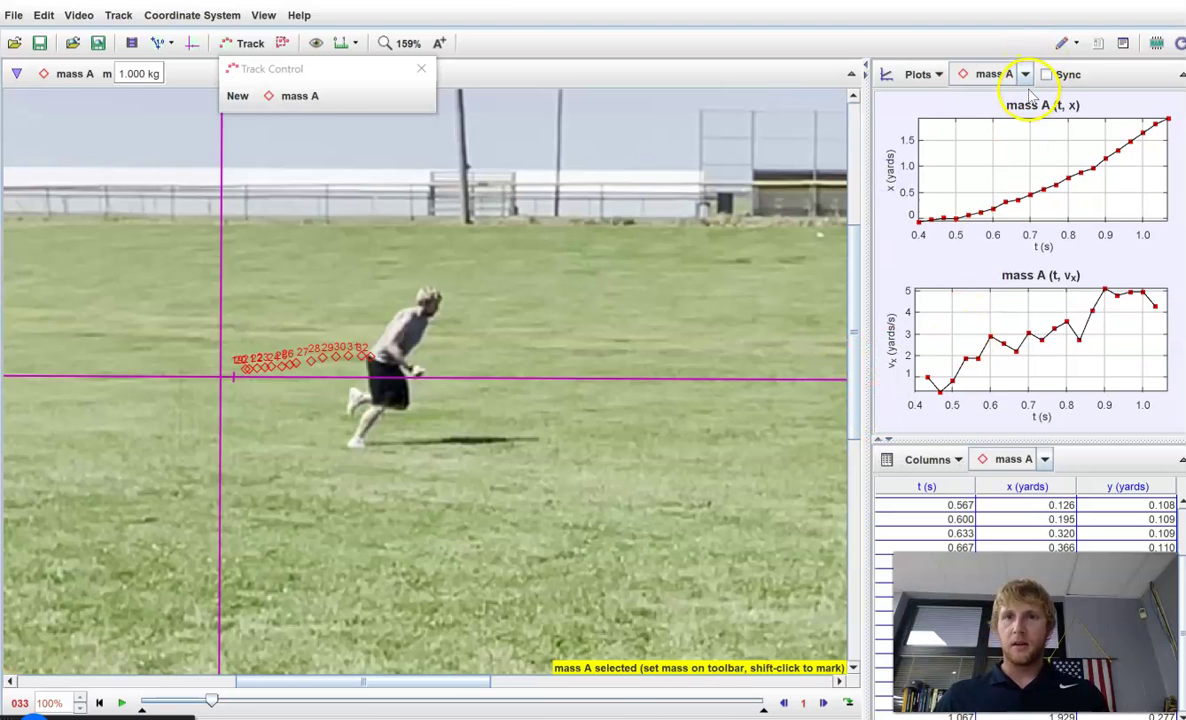
{"action": "left_click", "coordinate": [920, 75]}
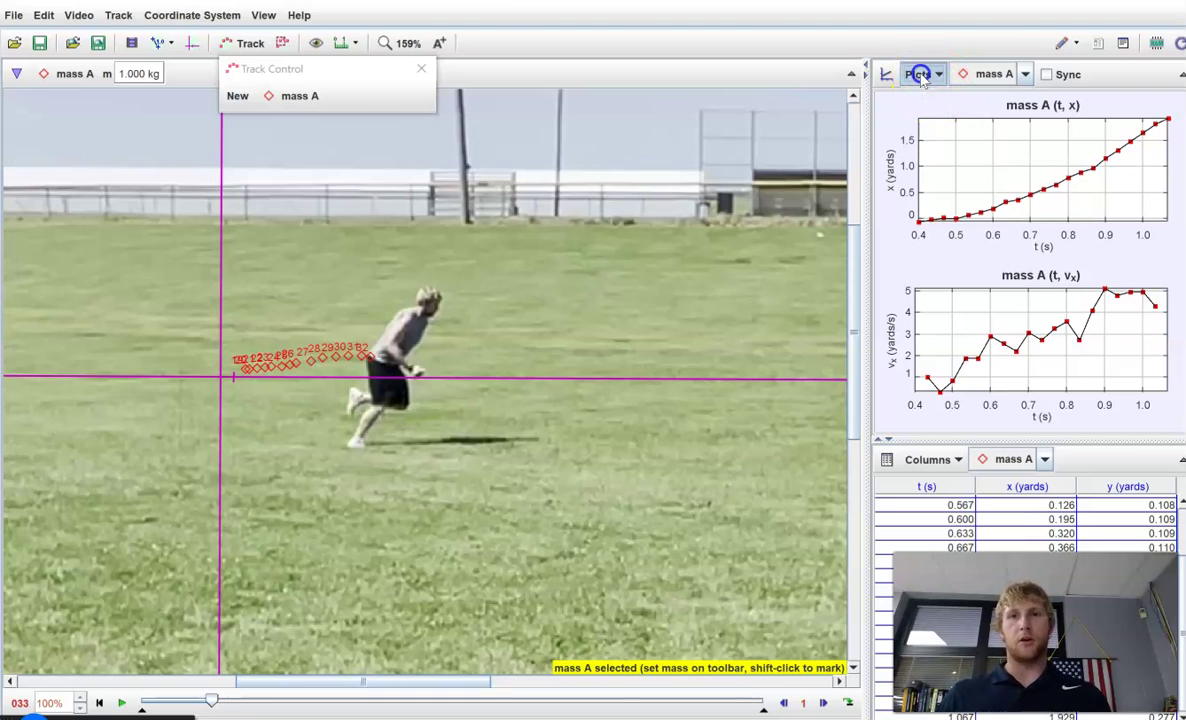
{"action": "left_click", "coordinate": [912, 99]}
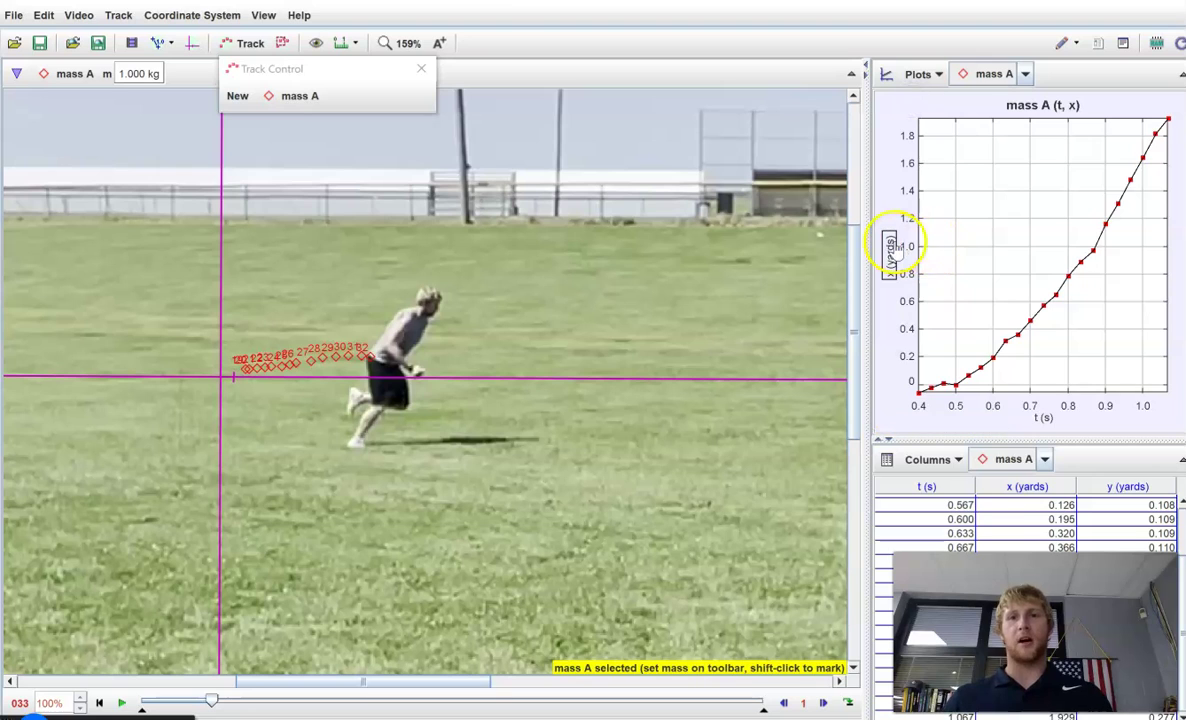
Step: Confirm the graph plots x, then mark the runner frame by frame through t=1.467 s
{"action": "left_click", "coordinate": [889, 250]}
{"action": "left_click", "coordinate": [890, 240]}
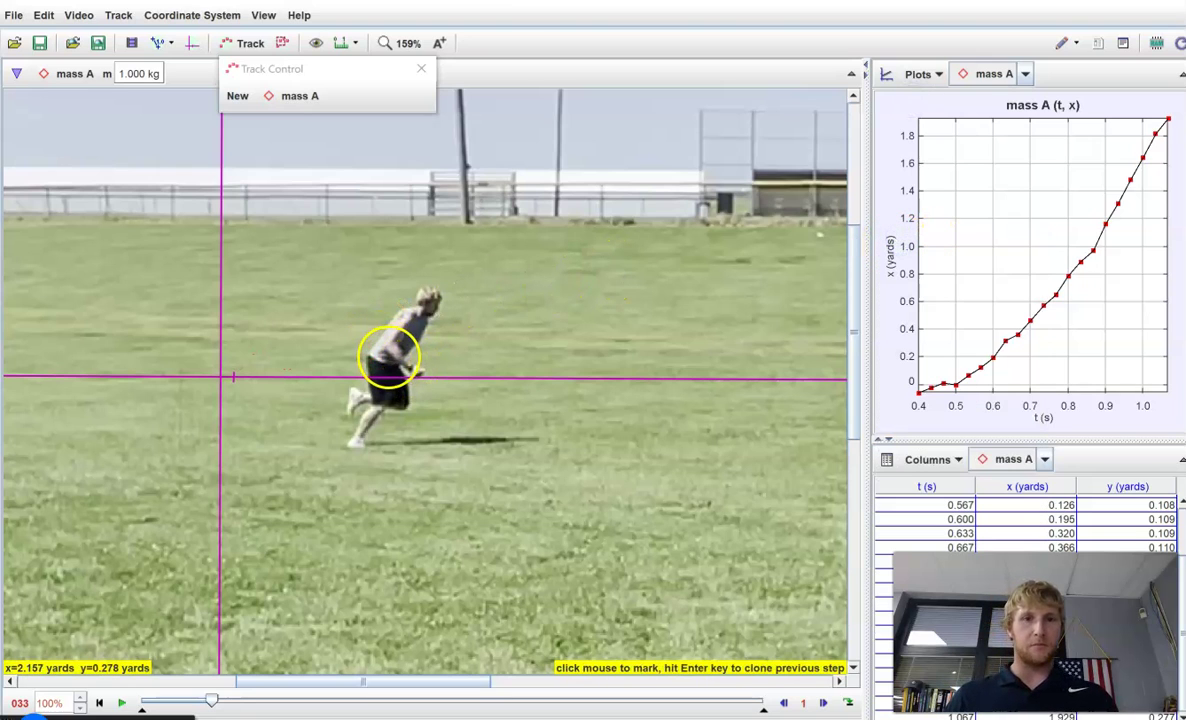
{"action": "left_click", "coordinate": [386, 356]}
{"action": "left_click", "coordinate": [410, 354]}
{"action": "left_click", "coordinate": [420, 356]}
{"action": "left_click", "coordinate": [432, 356]}
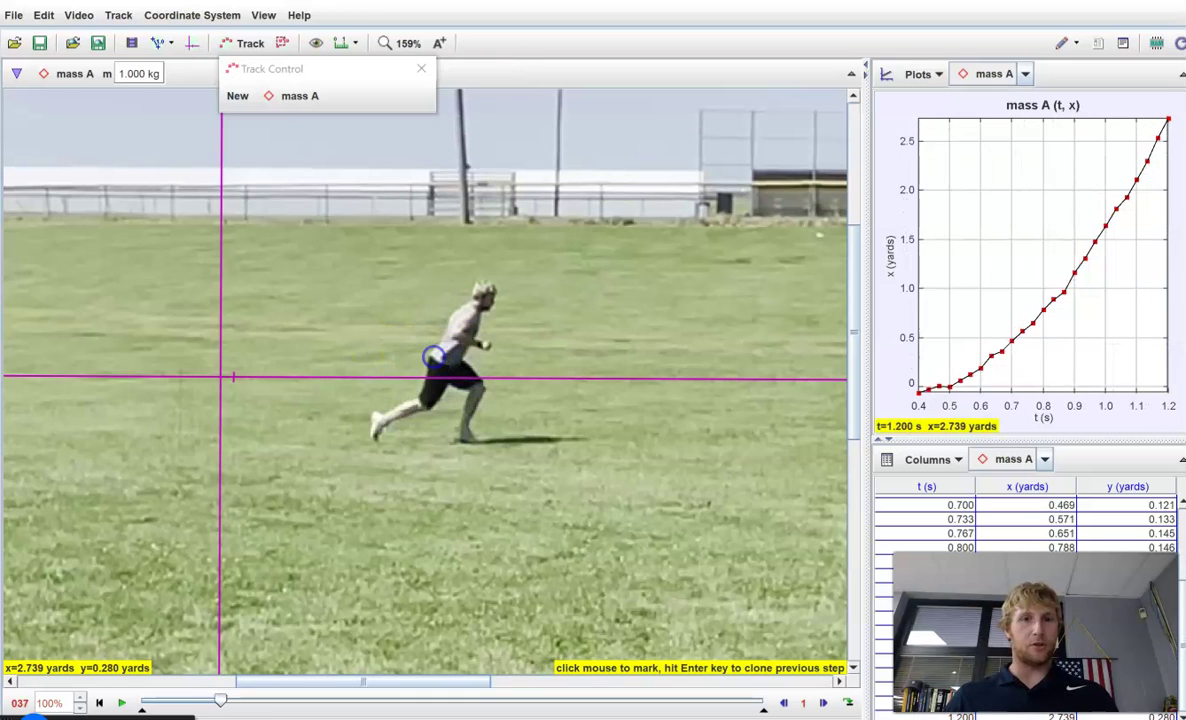
{"action": "left_click", "coordinate": [447, 356]}
{"action": "left_click", "coordinate": [465, 357]}
{"action": "left_click", "coordinate": [478, 356]}
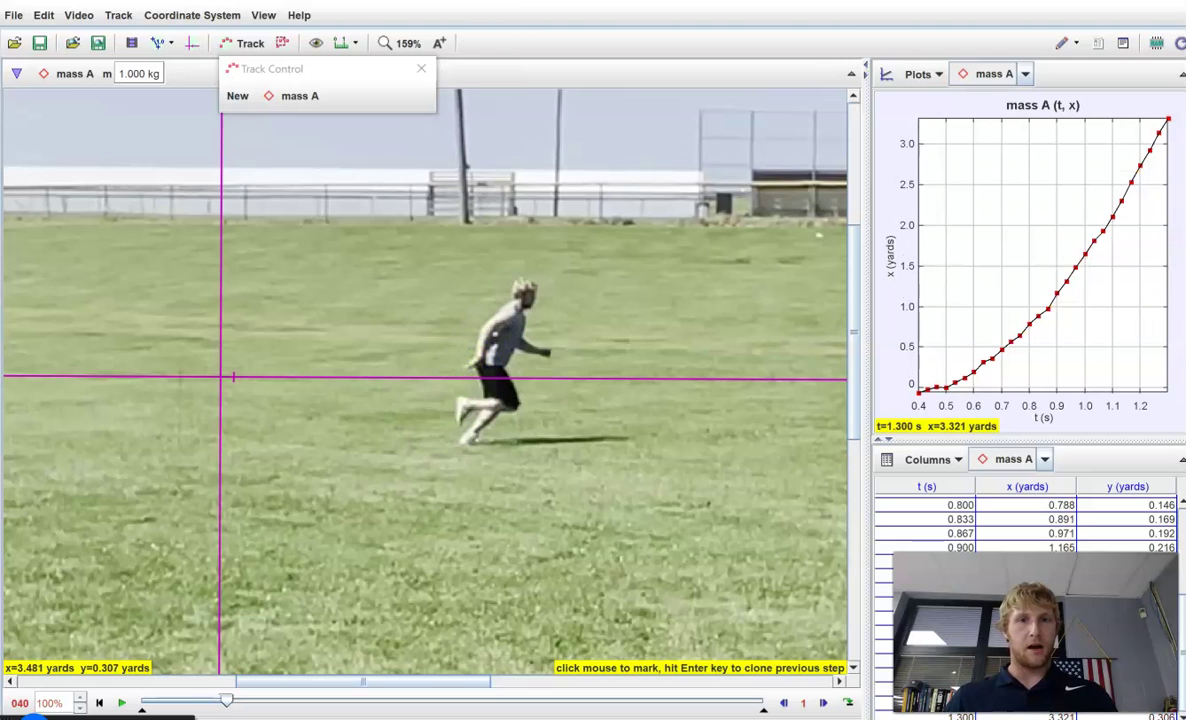
{"action": "left_click", "coordinate": [493, 356]}
{"action": "left_click", "coordinate": [507, 357]}
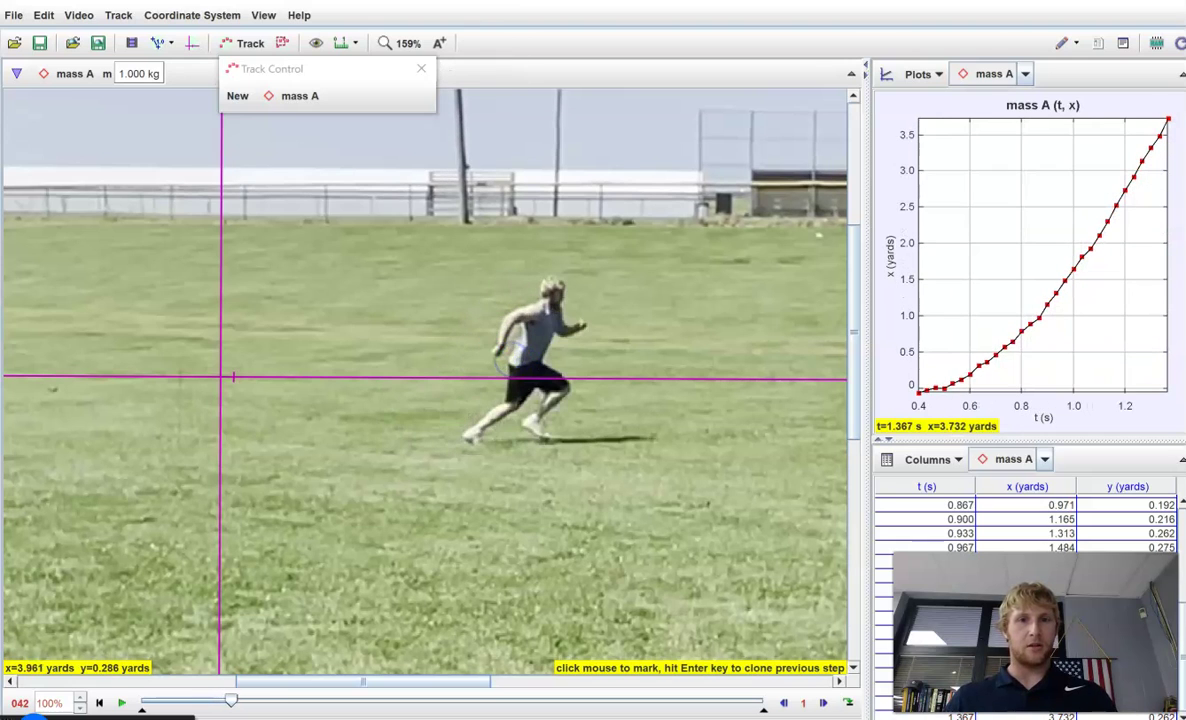
{"action": "left_click", "coordinate": [524, 355]}
{"action": "left_click", "coordinate": [544, 355]}
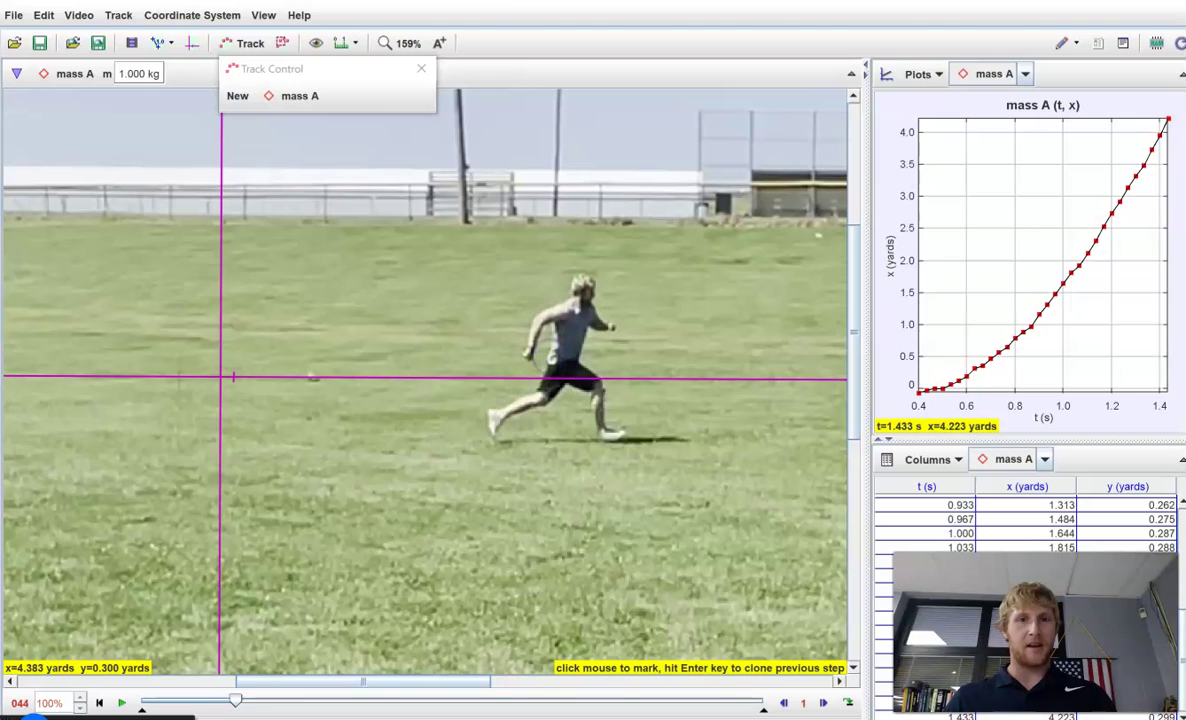
{"action": "left_click", "coordinate": [556, 354]}
Step: Keep marking the runner from t=1.500 s through frame 057, extending the x–t curve
{"action": "left_click", "coordinate": [573, 355]}
{"action": "left_click", "coordinate": [589, 357]}
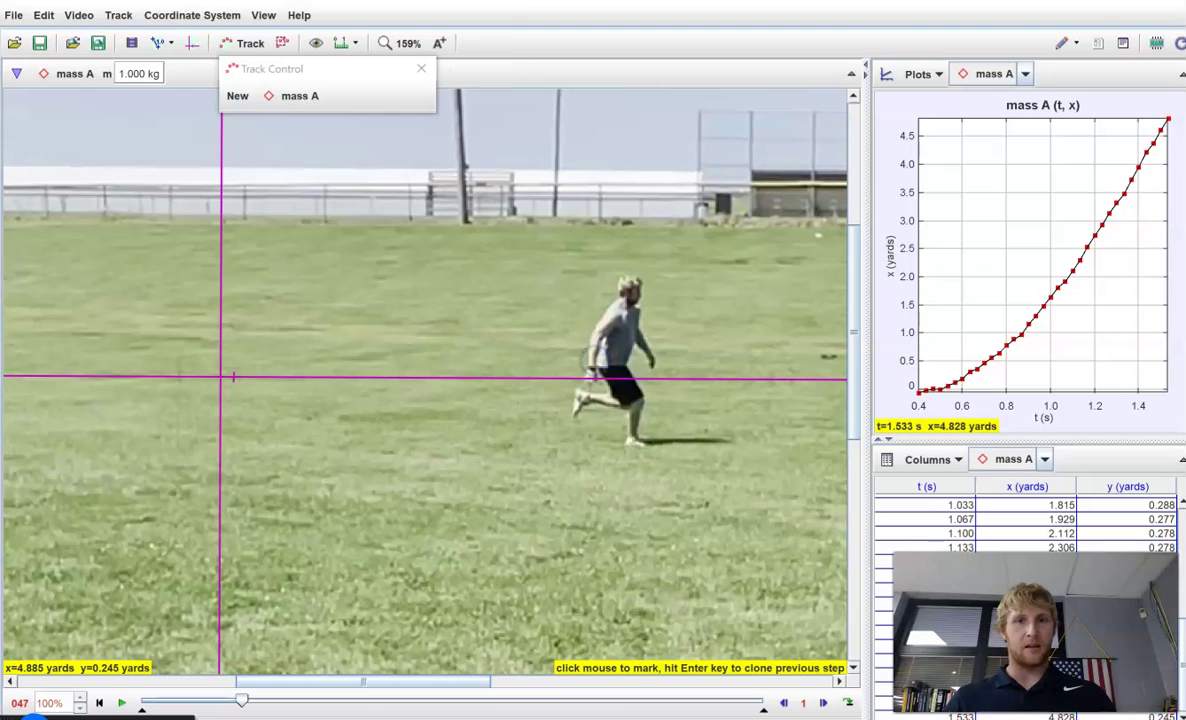
{"action": "left_click", "coordinate": [605, 358]}
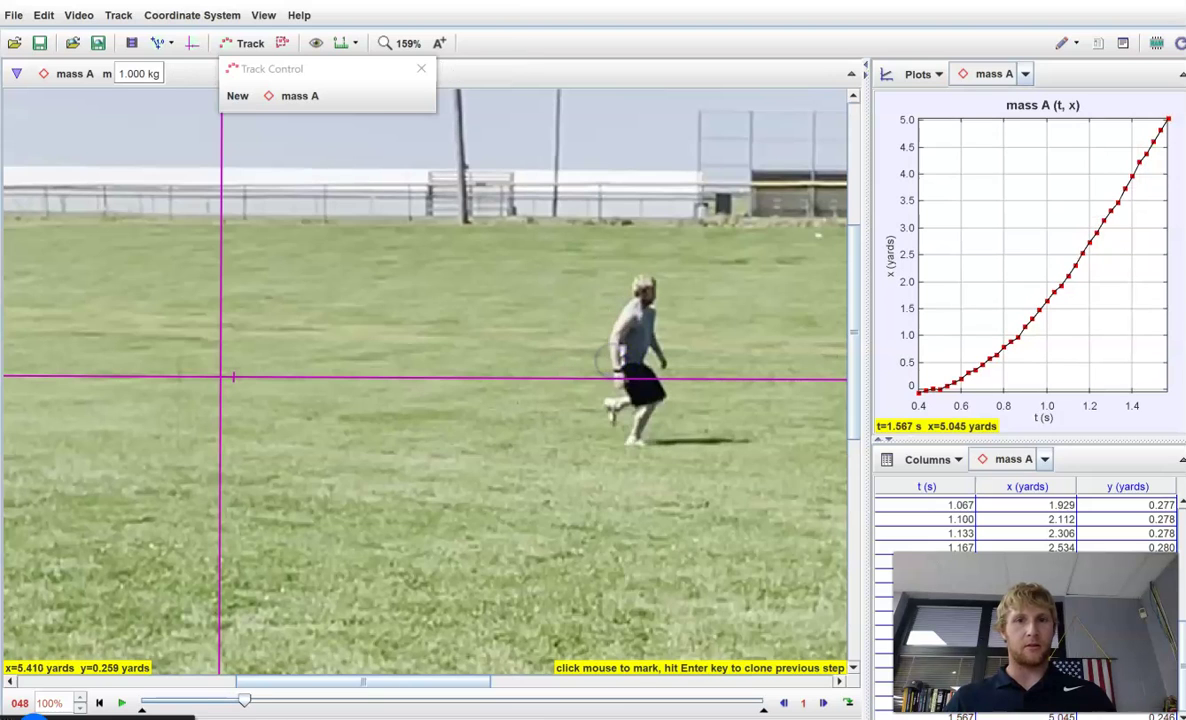
{"action": "left_click", "coordinate": [623, 358]}
{"action": "left_click", "coordinate": [643, 360]}
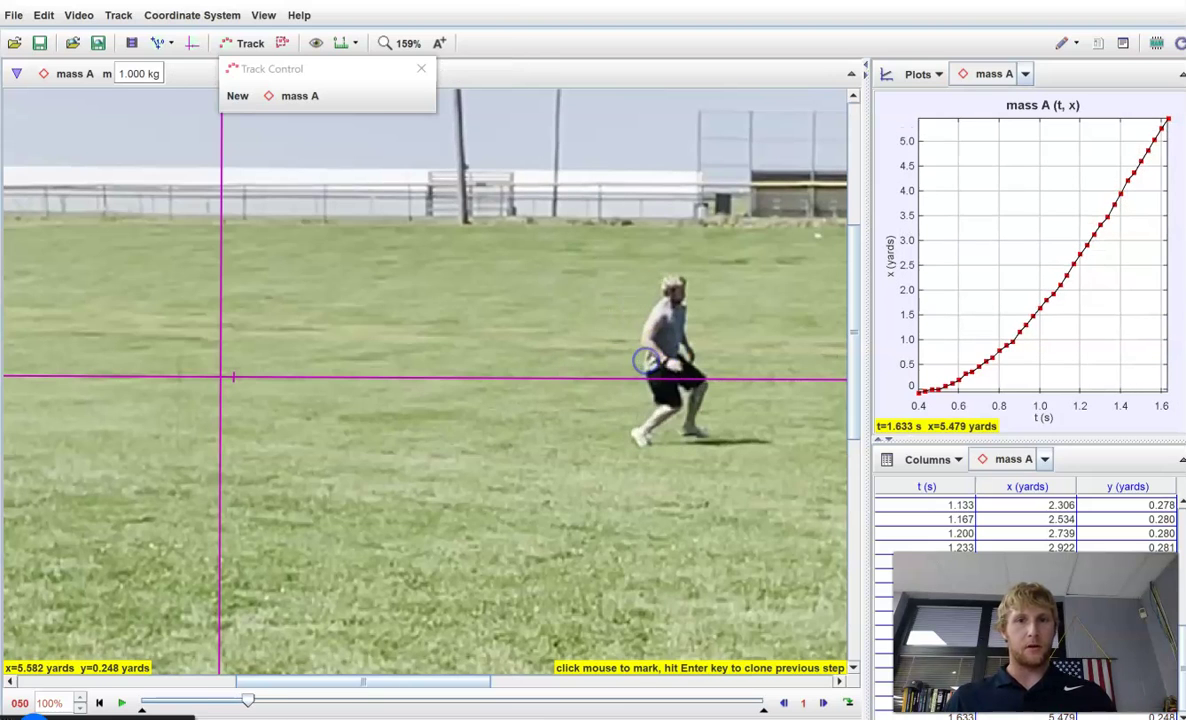
{"action": "left_click", "coordinate": [661, 367]}
{"action": "left_click", "coordinate": [681, 362]}
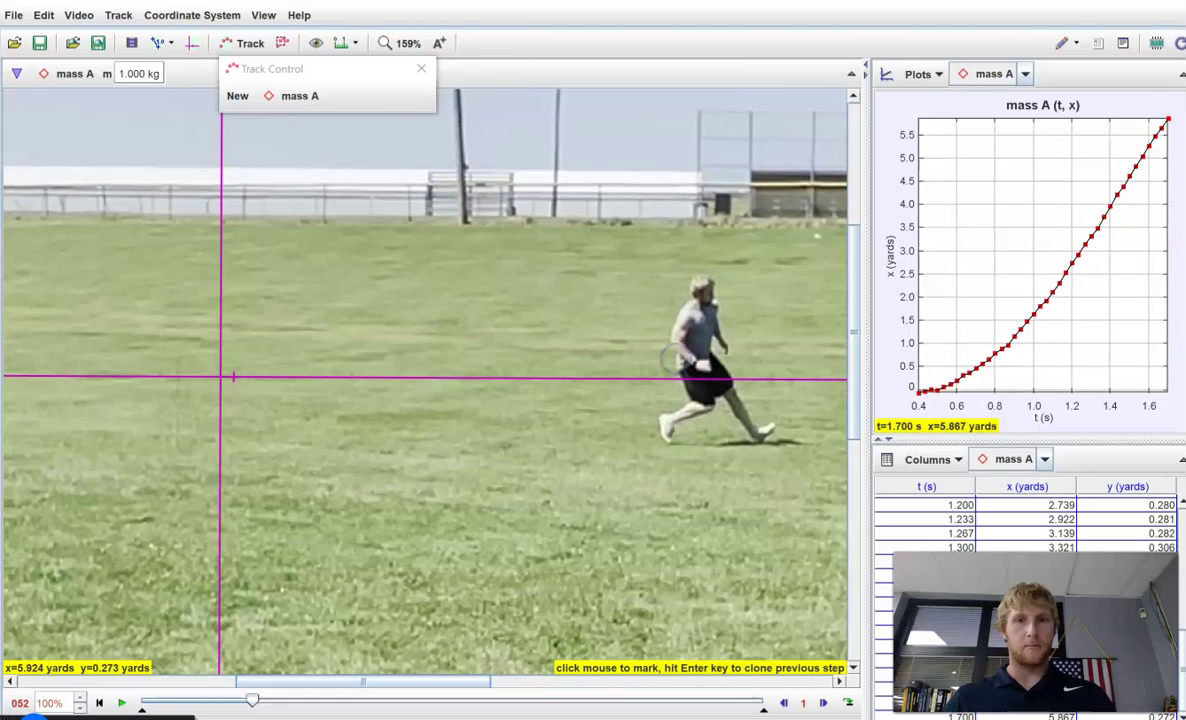
{"action": "left_click", "coordinate": [697, 360]}
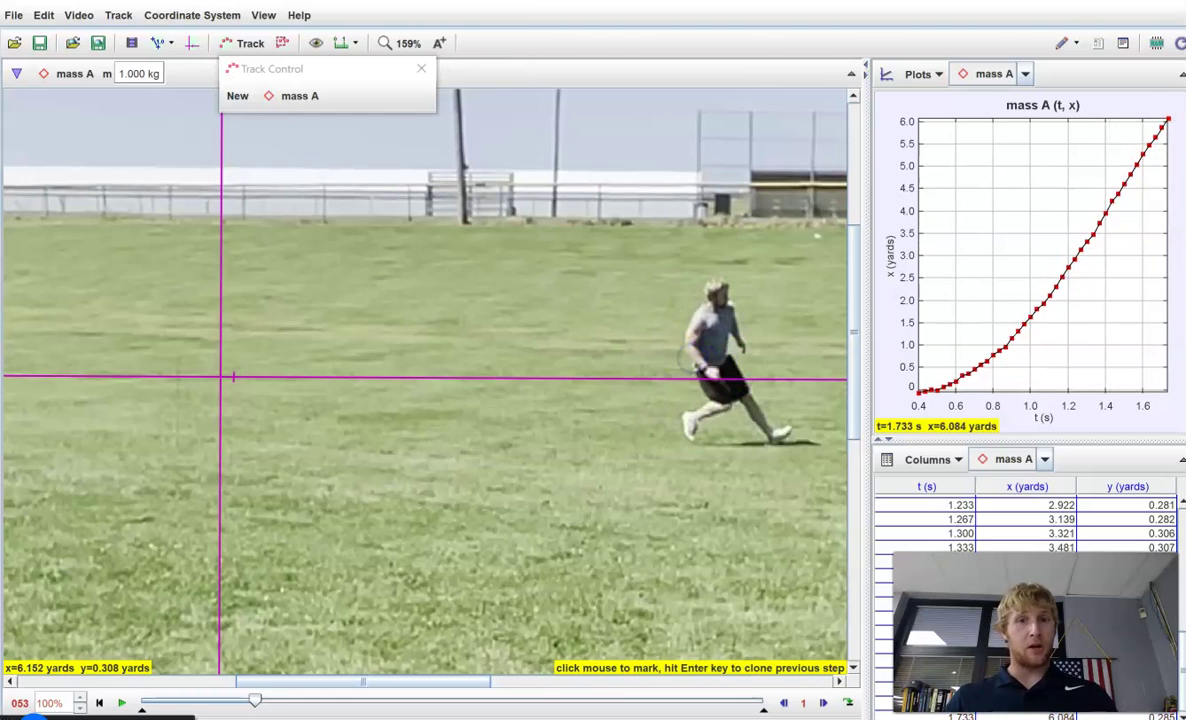
{"action": "left_click", "coordinate": [709, 356]}
{"action": "left_click", "coordinate": [733, 355]}
{"action": "left_click", "coordinate": [748, 356]}
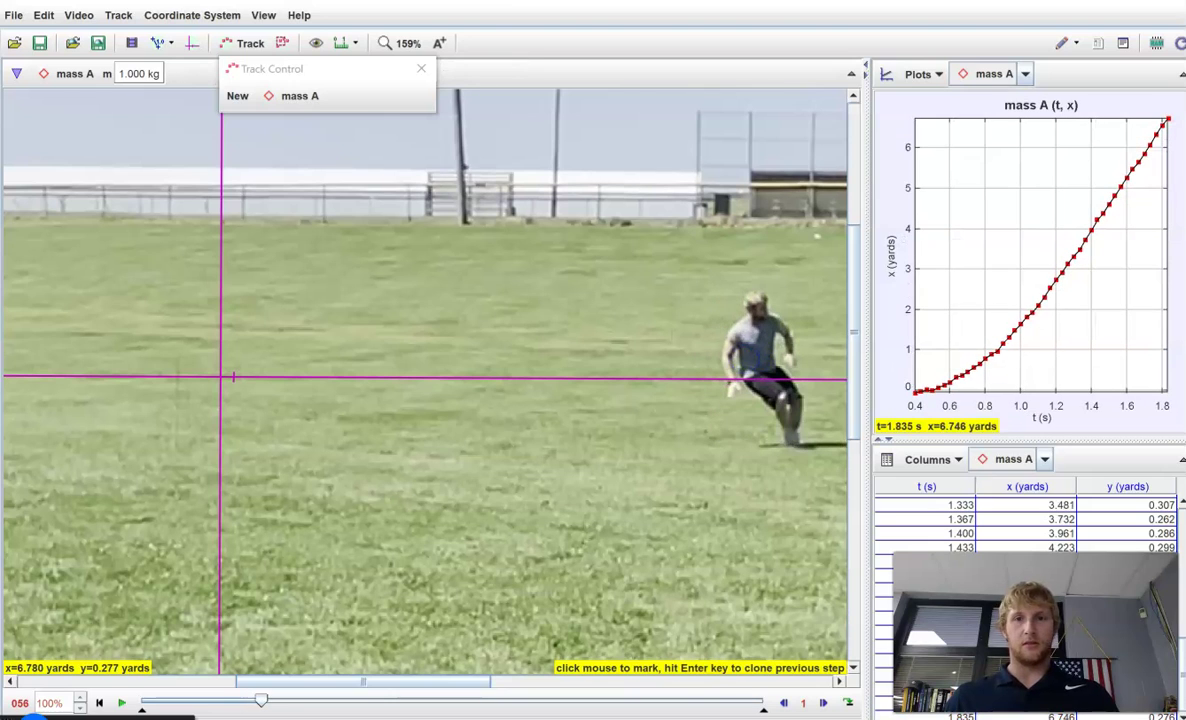
{"action": "left_click", "coordinate": [765, 356]}
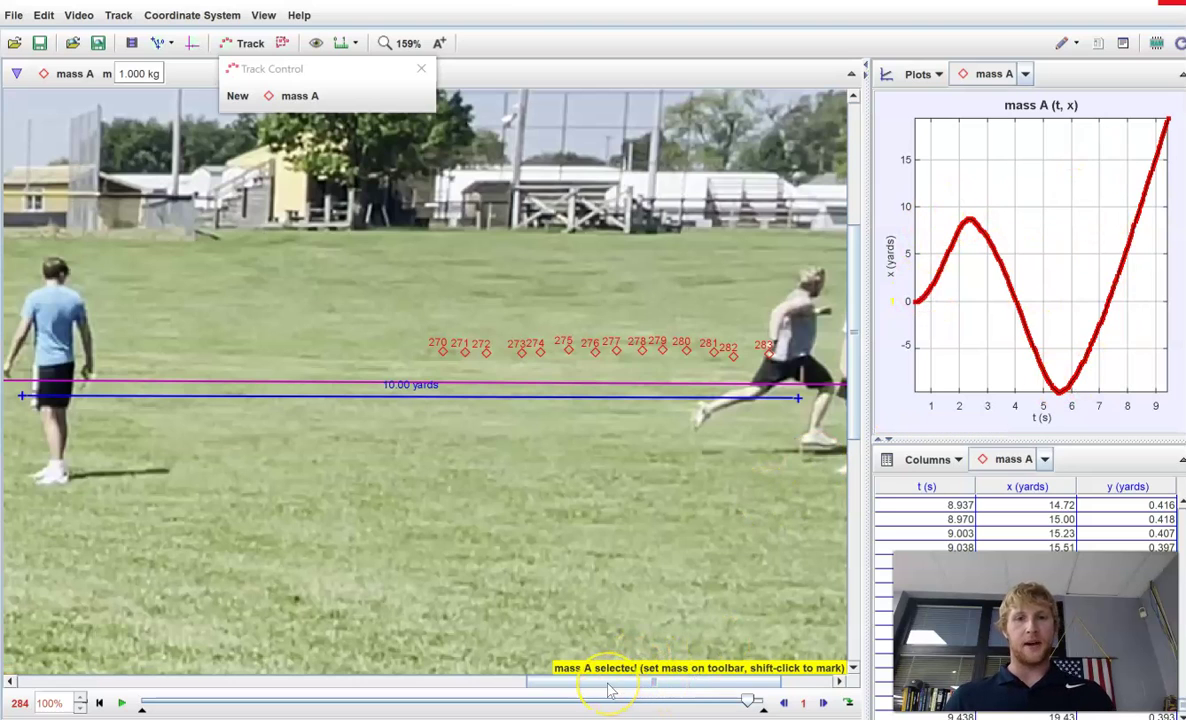
Step: Rewind to the first frame and replay the tracked video, panning to keep the runner visible
{"action": "scroll", "coordinate": [610, 688], "scroll_direction": "right", "scroll_amount": 2}
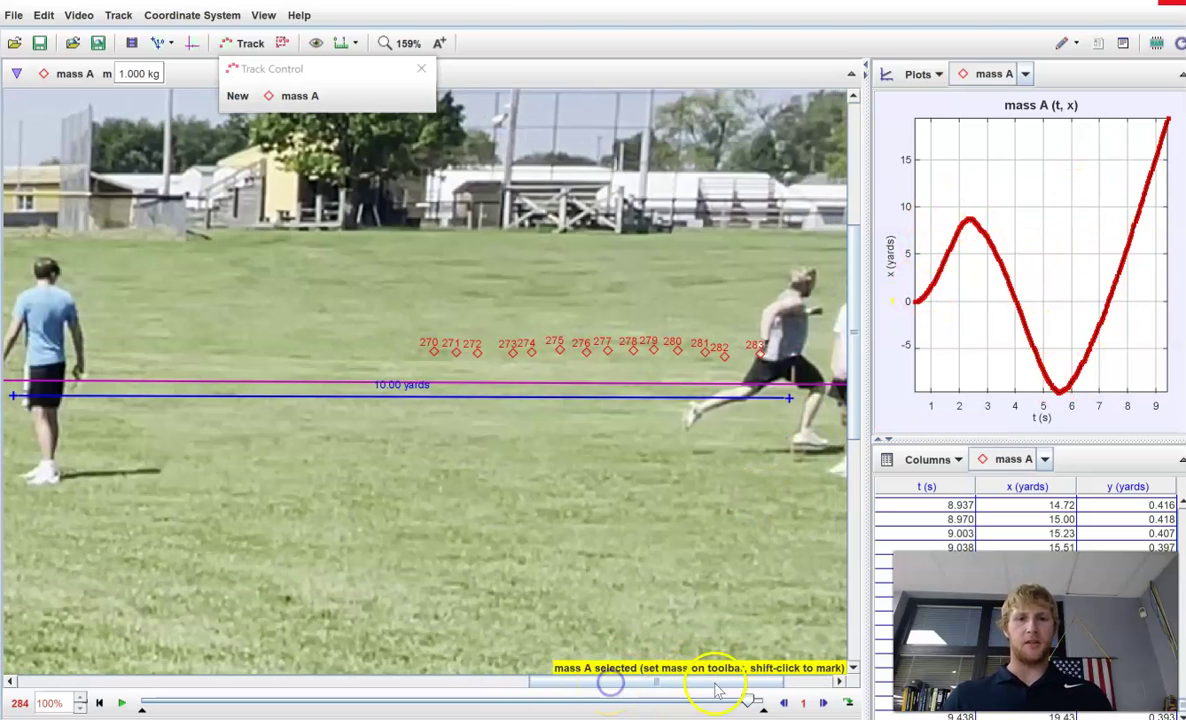
{"action": "left_click_drag", "start_coordinate": [679, 700], "coordinate": [142, 700]}
{"action": "left_click_drag", "start_coordinate": [529, 683], "coordinate": [218, 681]}
{"action": "left_click", "coordinate": [121, 703]}
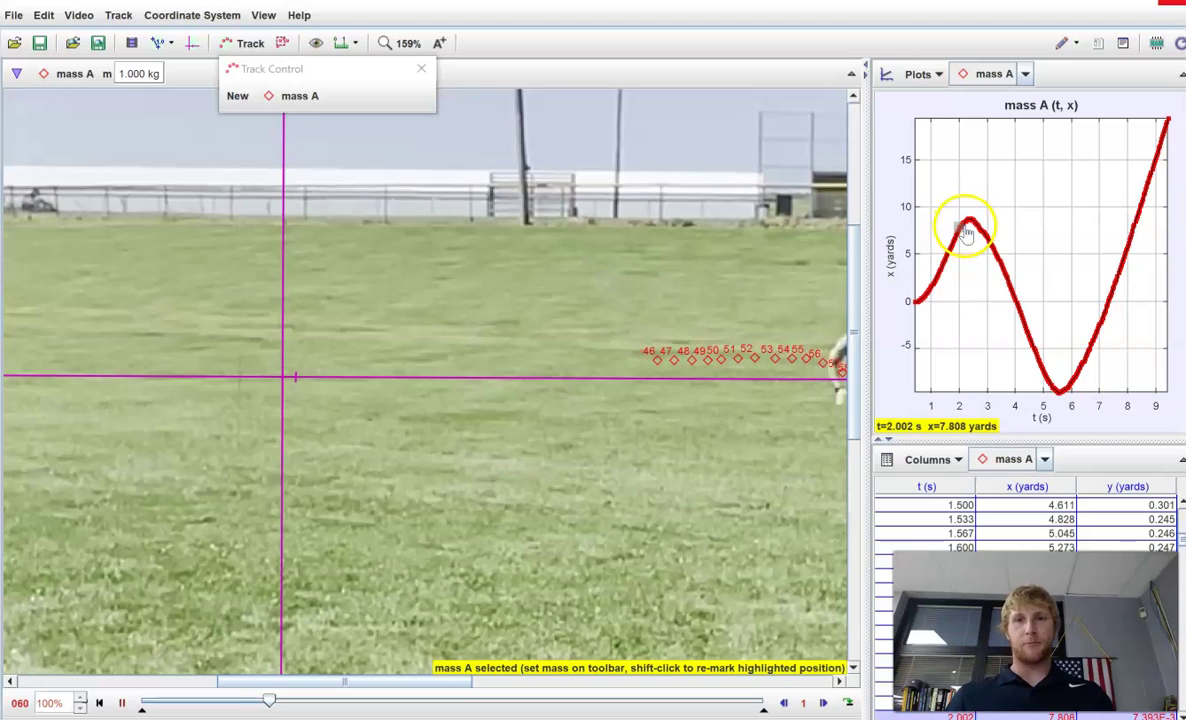
{"action": "left_click_drag", "start_coordinate": [450, 683], "coordinate": [508, 685]}
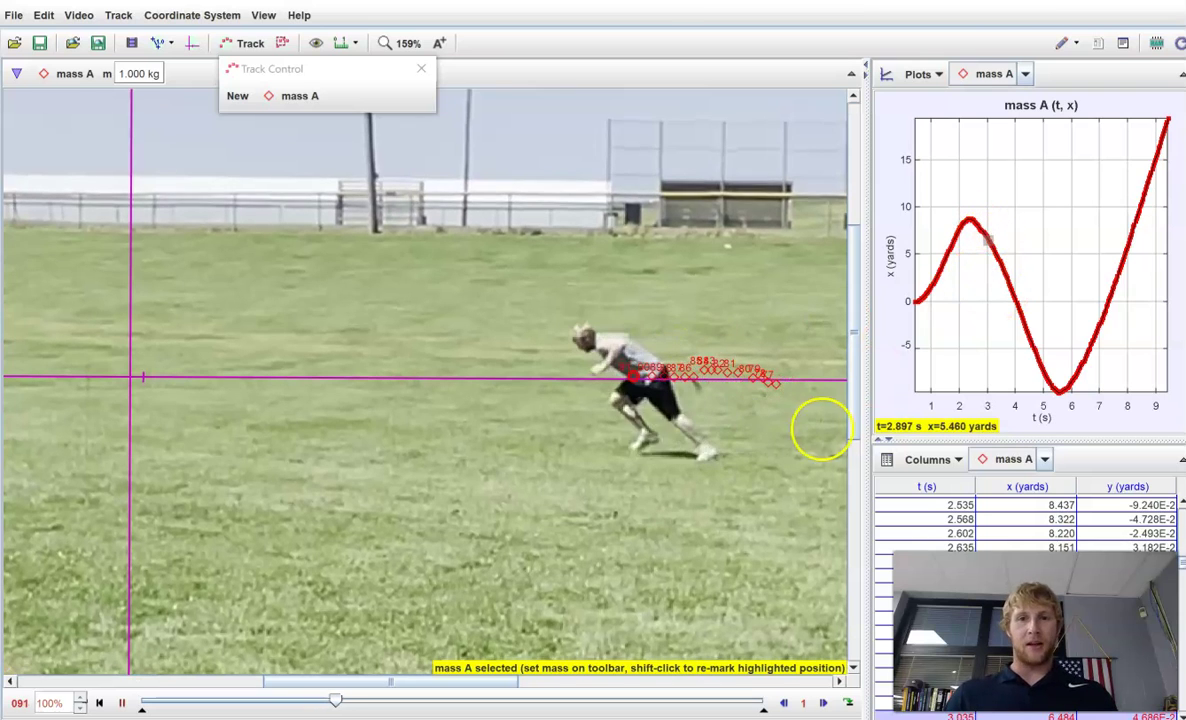
Step: Pause at frame 103 and switch the graph to vx, x-velocity versus time
{"action": "left_click", "coordinate": [121, 703]}
{"action": "left_click", "coordinate": [889, 258]}
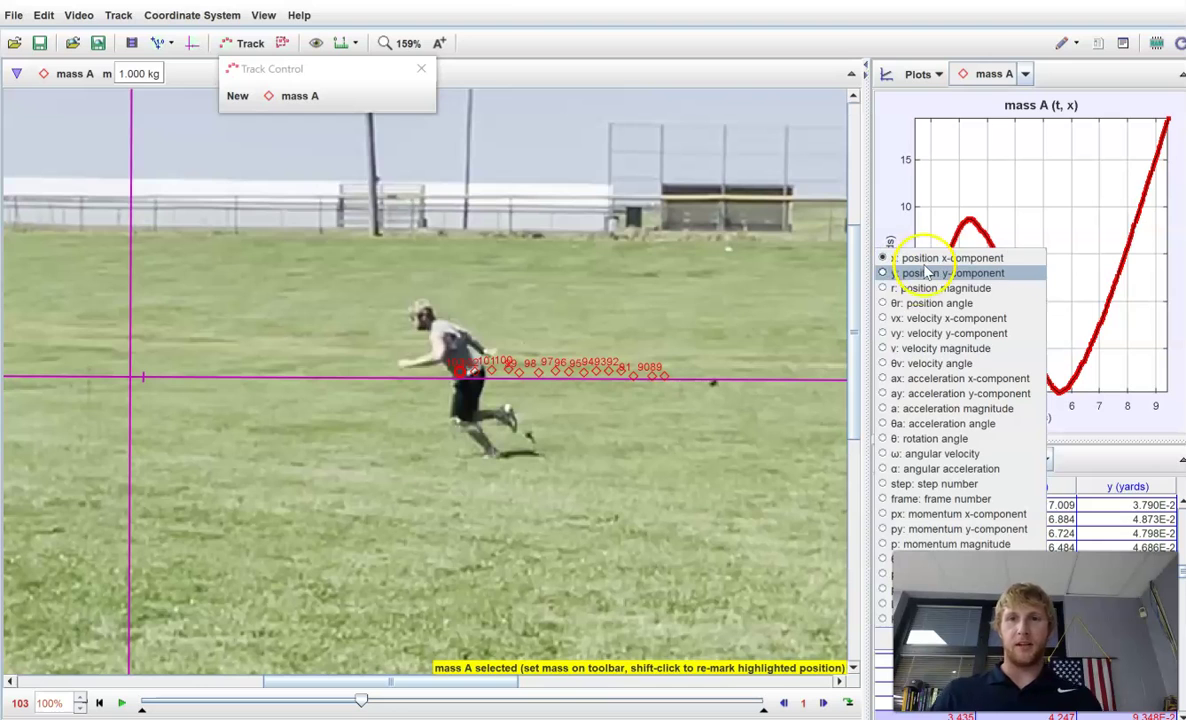
{"action": "left_click", "coordinate": [940, 318]}
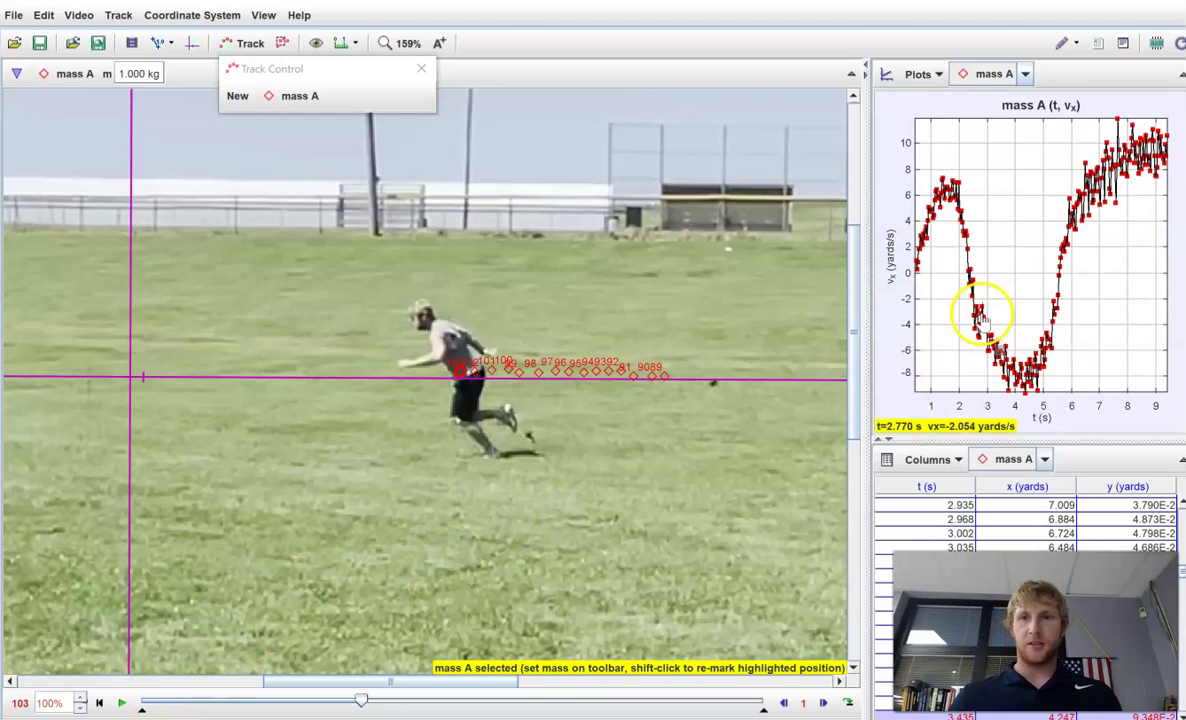
Step: Play the run with the velocity graph following the video, pausing at frame 245
{"action": "left_click", "coordinate": [122, 705]}
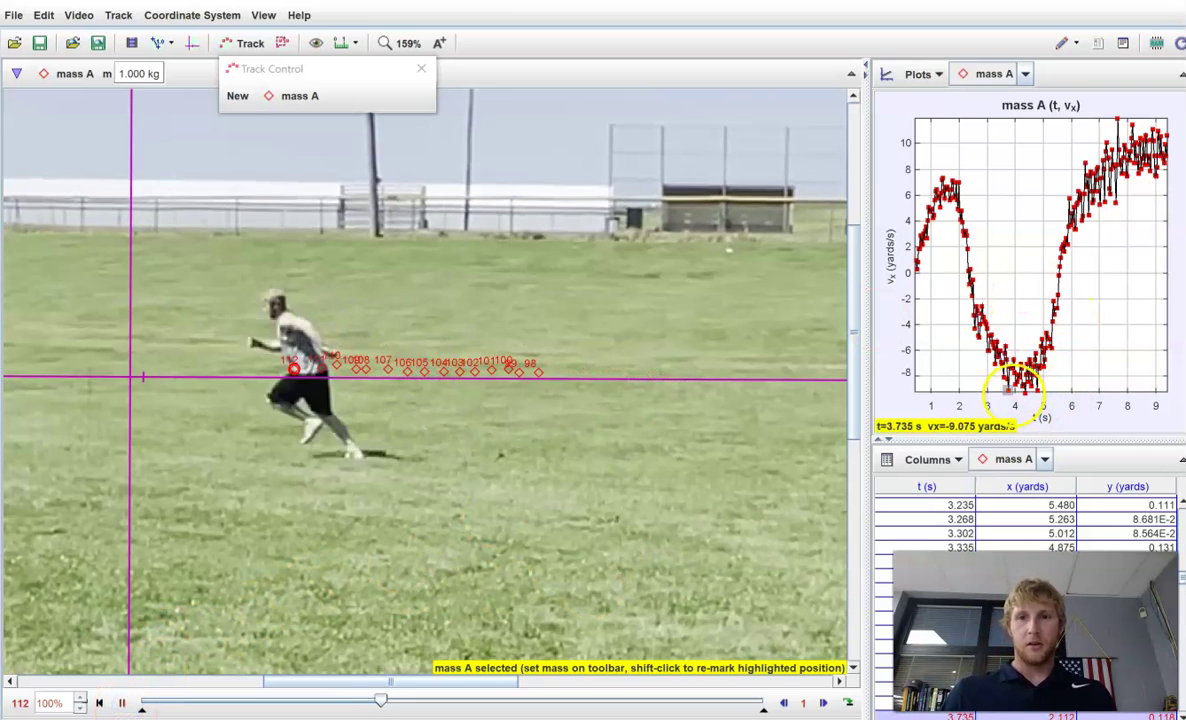
{"action": "left_click_drag", "start_coordinate": [347, 681], "coordinate": [230, 682]}
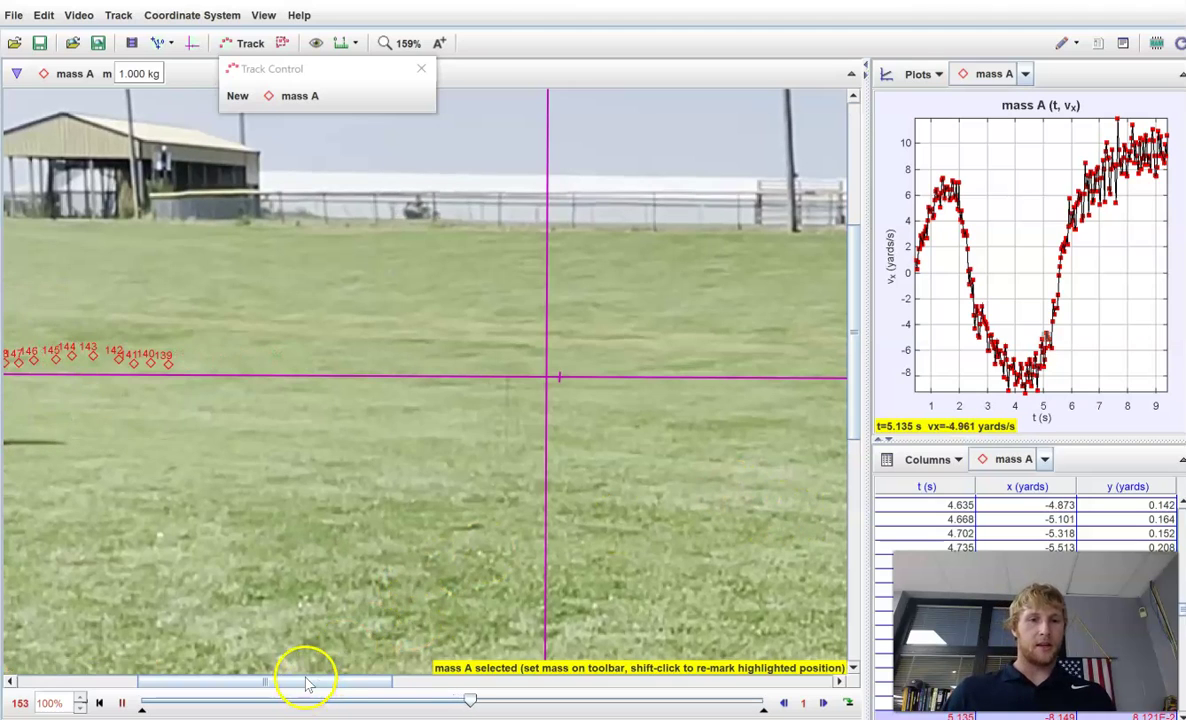
{"action": "left_click_drag", "start_coordinate": [271, 682], "coordinate": [206, 678]}
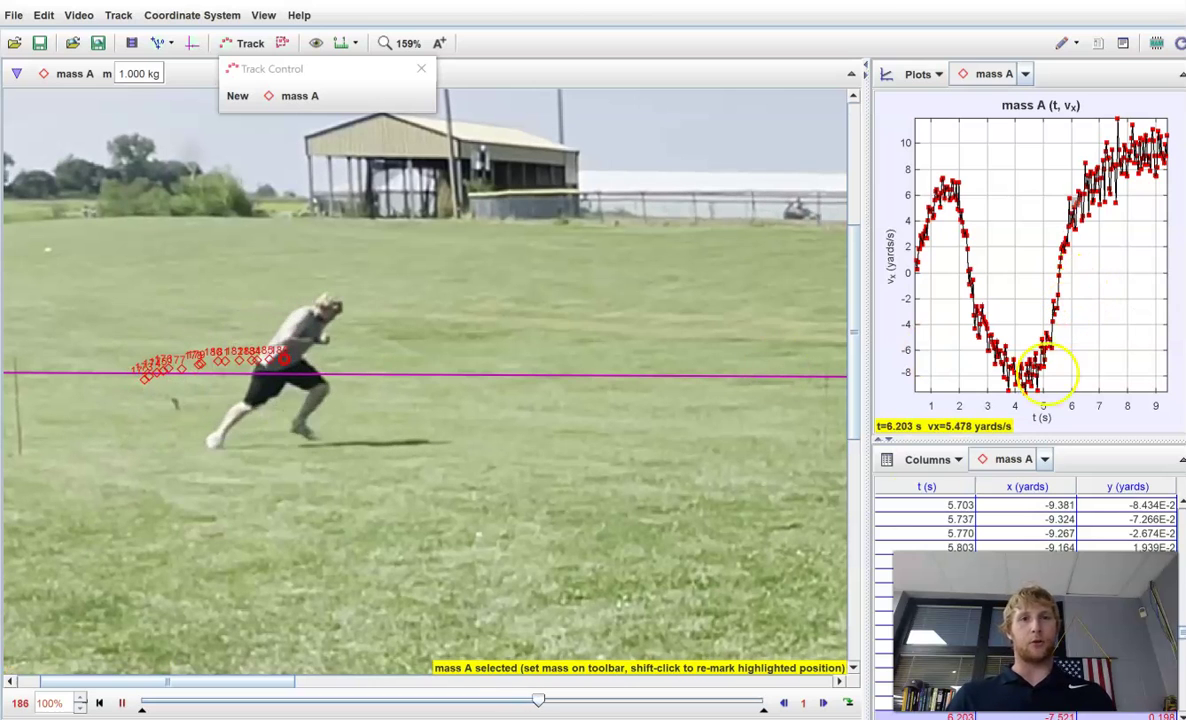
{"action": "left_click_drag", "start_coordinate": [217, 678], "coordinate": [433, 681]}
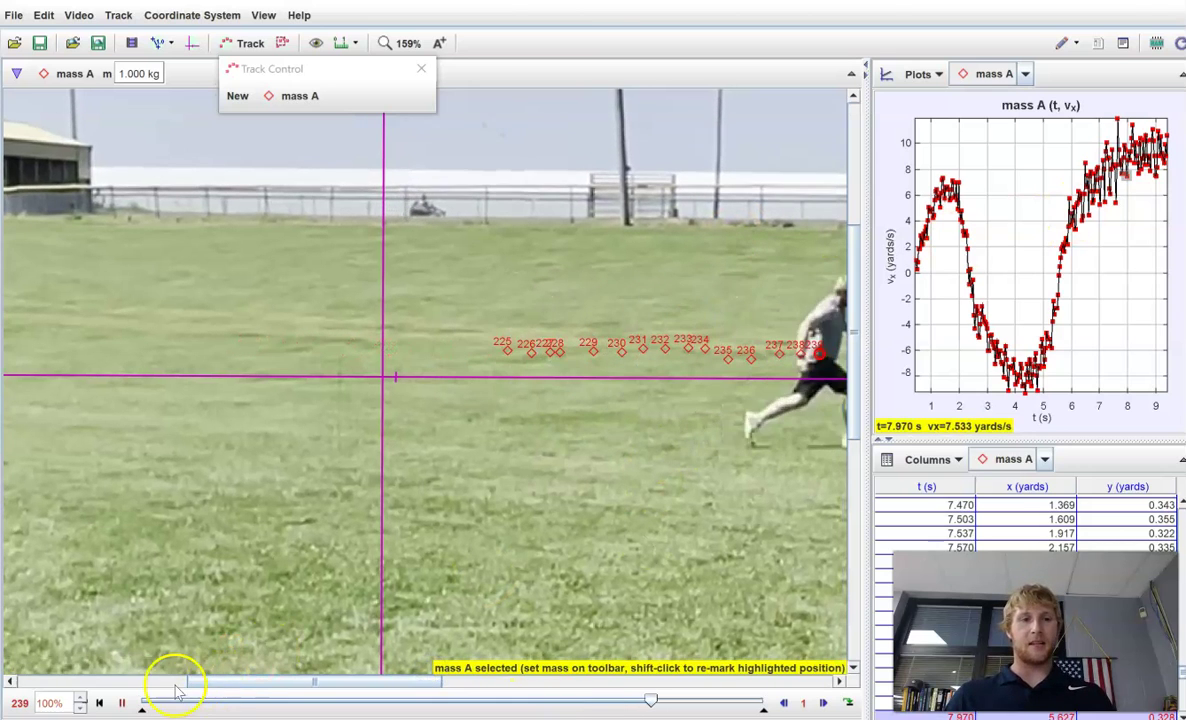
{"action": "left_click", "coordinate": [120, 703]}
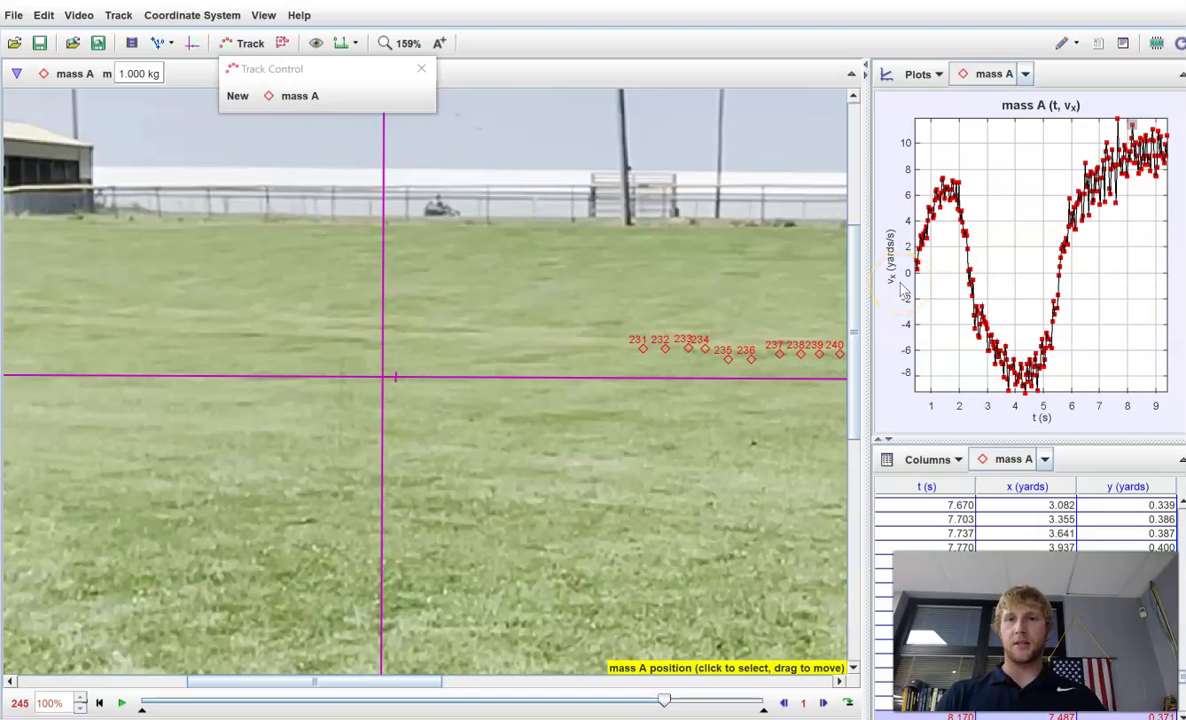
{"action": "left_click", "coordinate": [887, 257]}
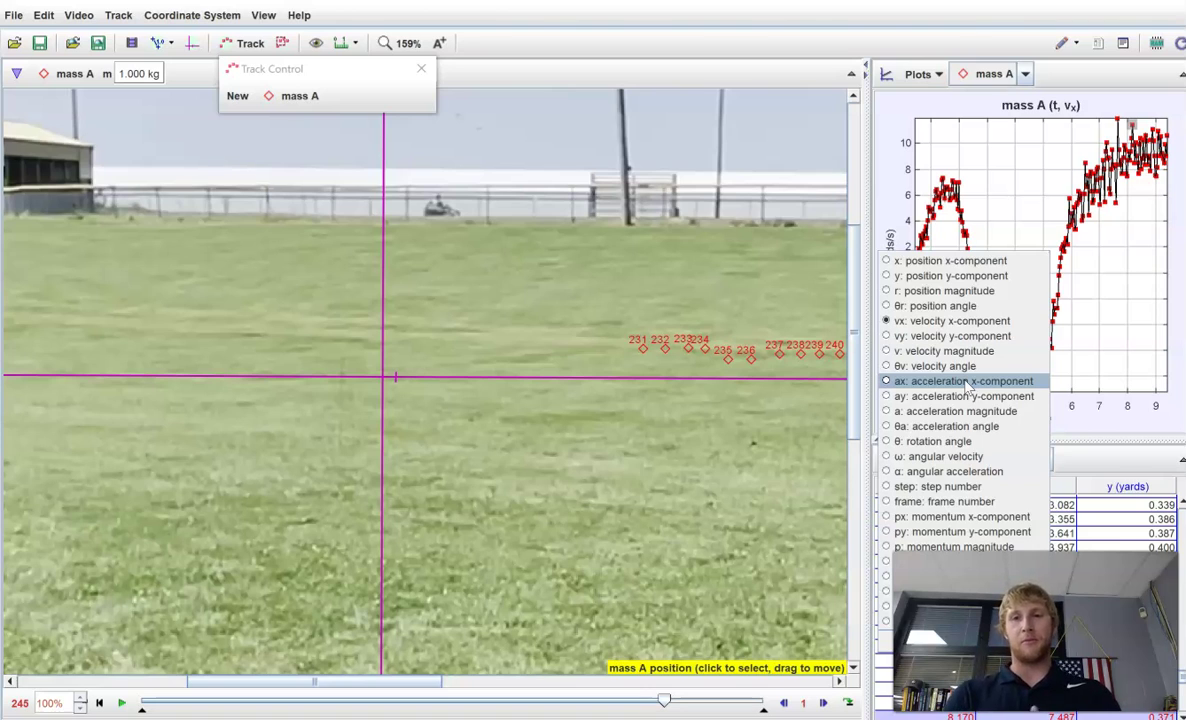
Step: Plot mass A's x-position versus time again and pan the video view to the runners
{"action": "left_click", "coordinate": [985, 262]}
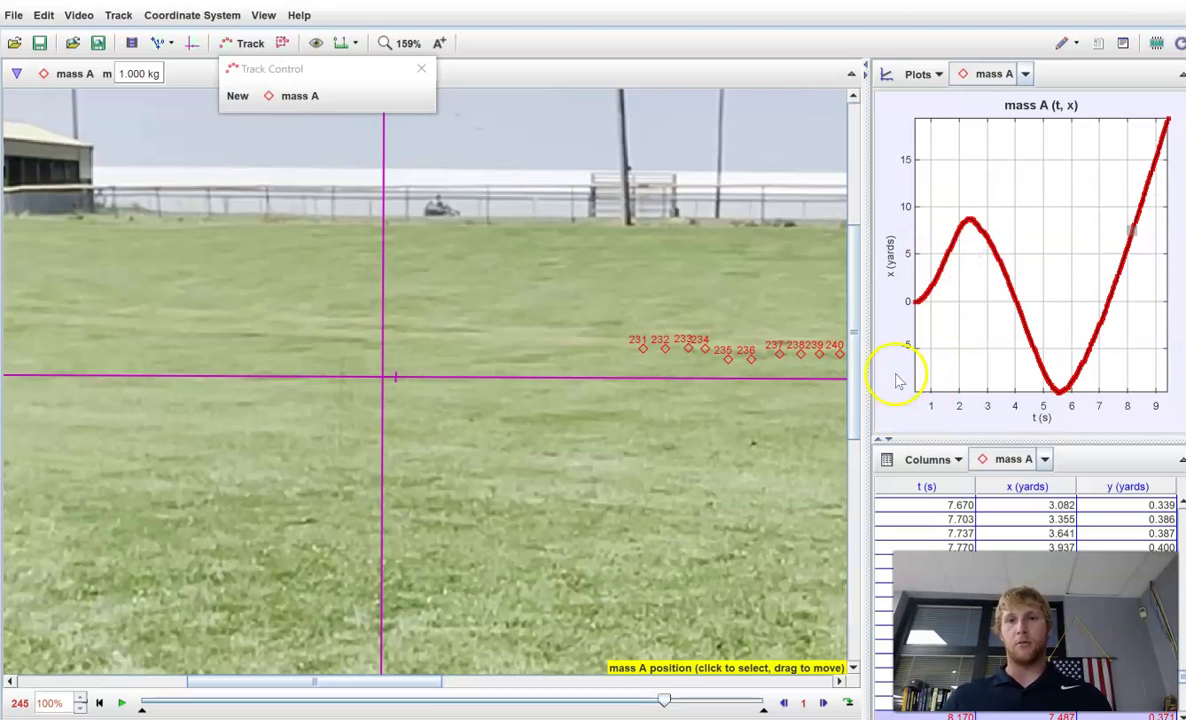
{"action": "left_click_drag", "start_coordinate": [386, 682], "coordinate": [553, 679]}
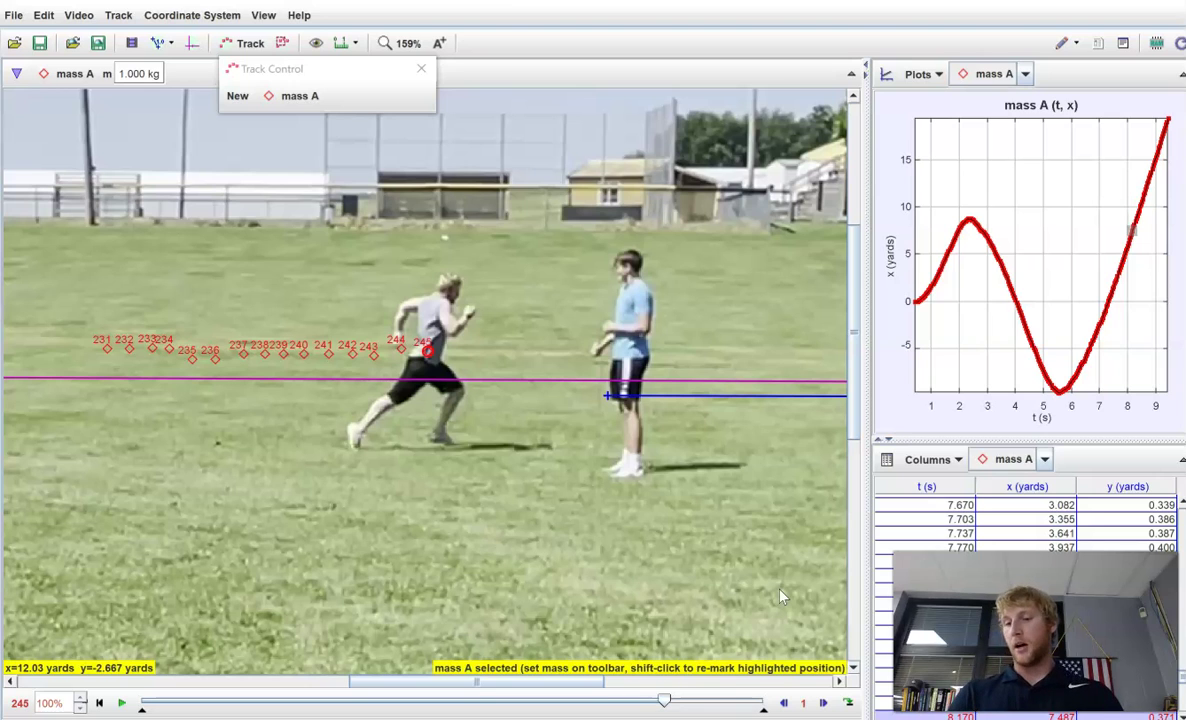
{"action": "left_click", "coordinate": [889, 256]}
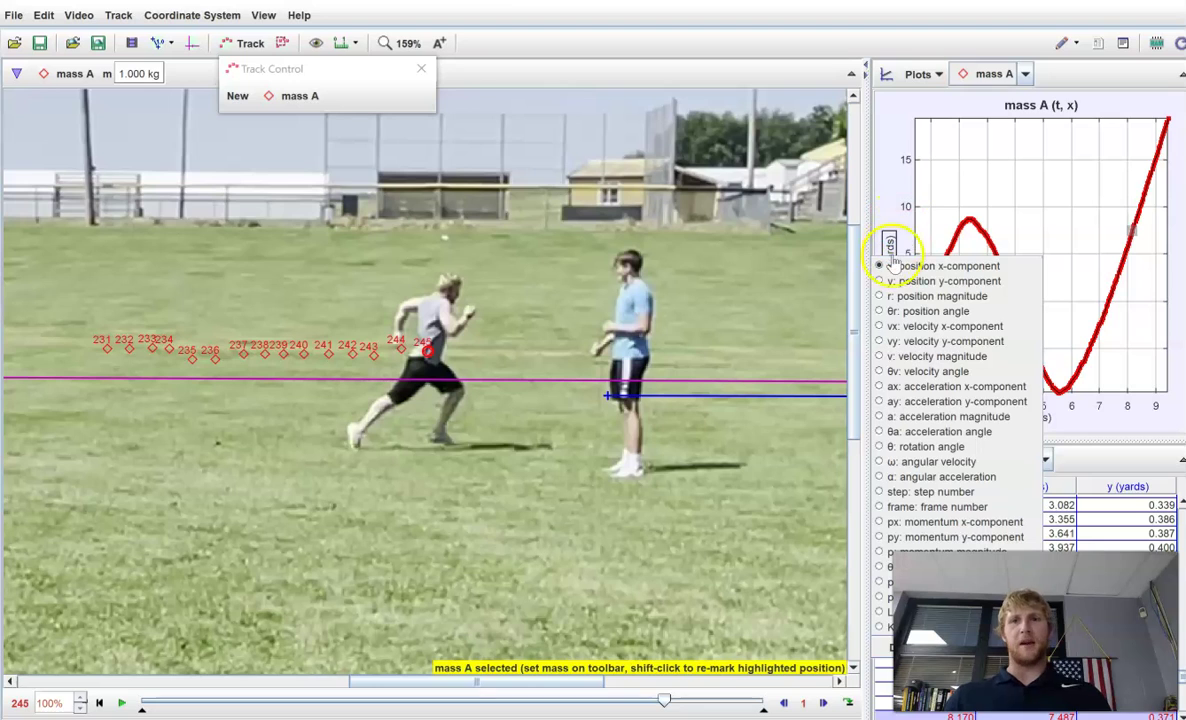
Step: Dismiss the variable popup, leaving mass A's x-position versus time on the graph
{"action": "left_click", "coordinate": [877, 188]}
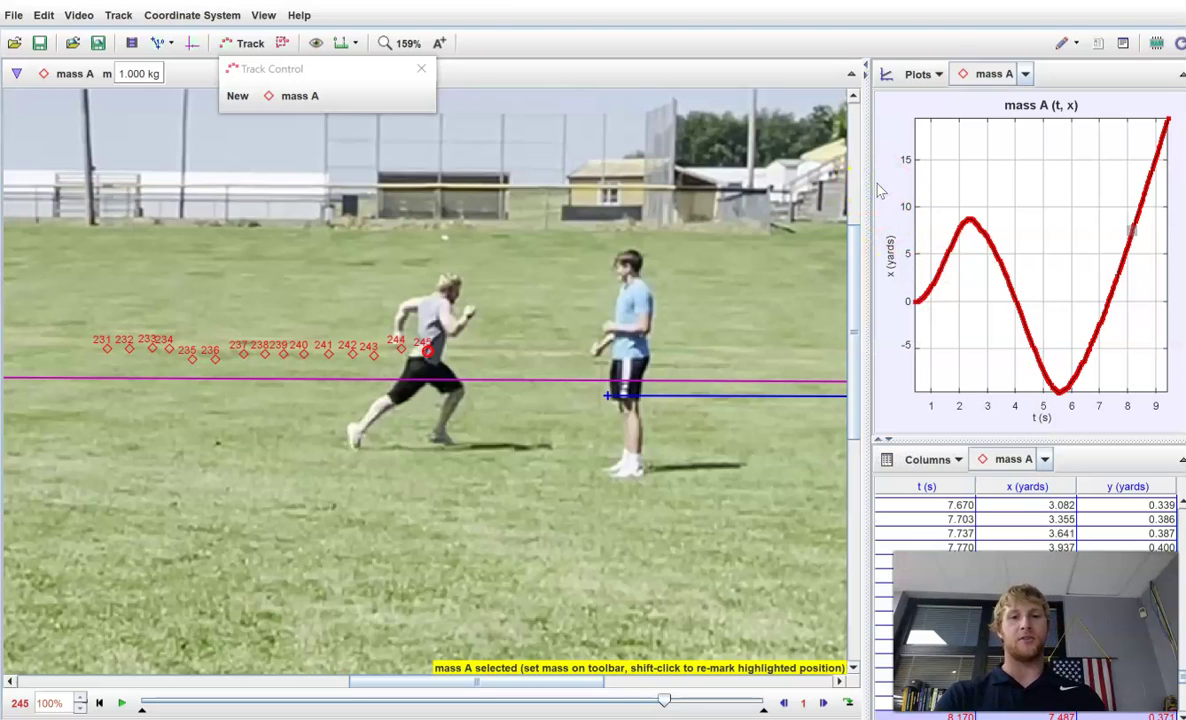
{"action": "left_click", "coordinate": [885, 194]}
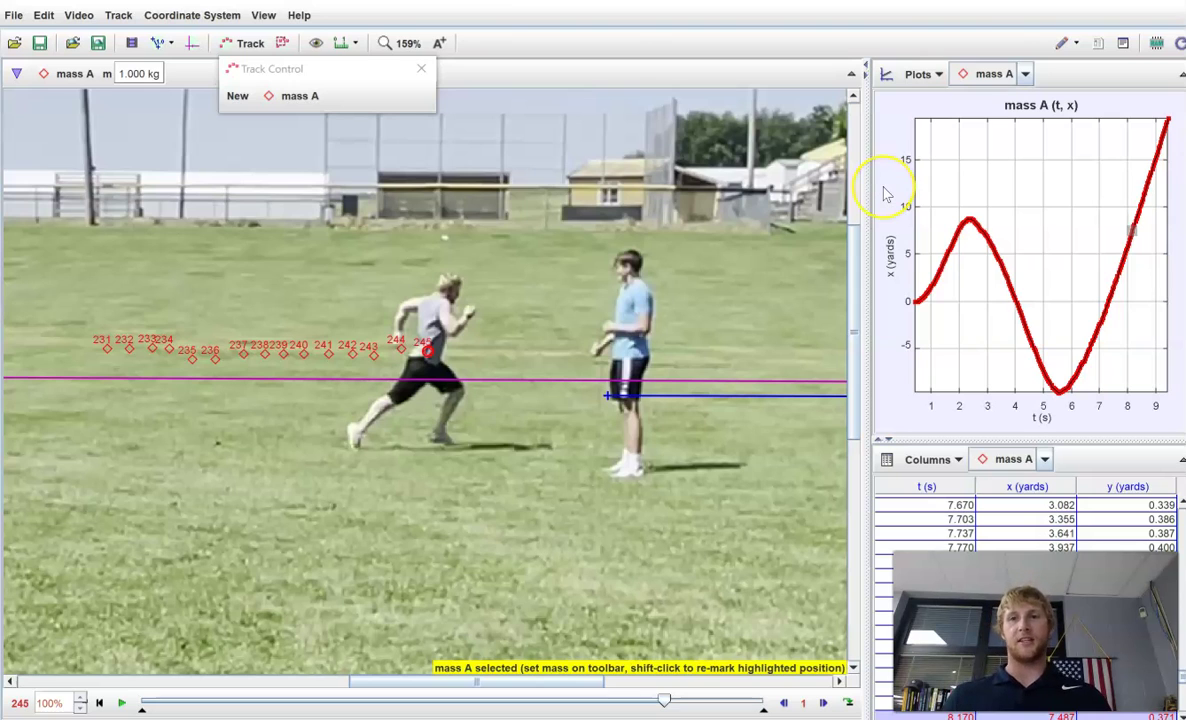
{"action": "left_click", "coordinate": [889, 240]}
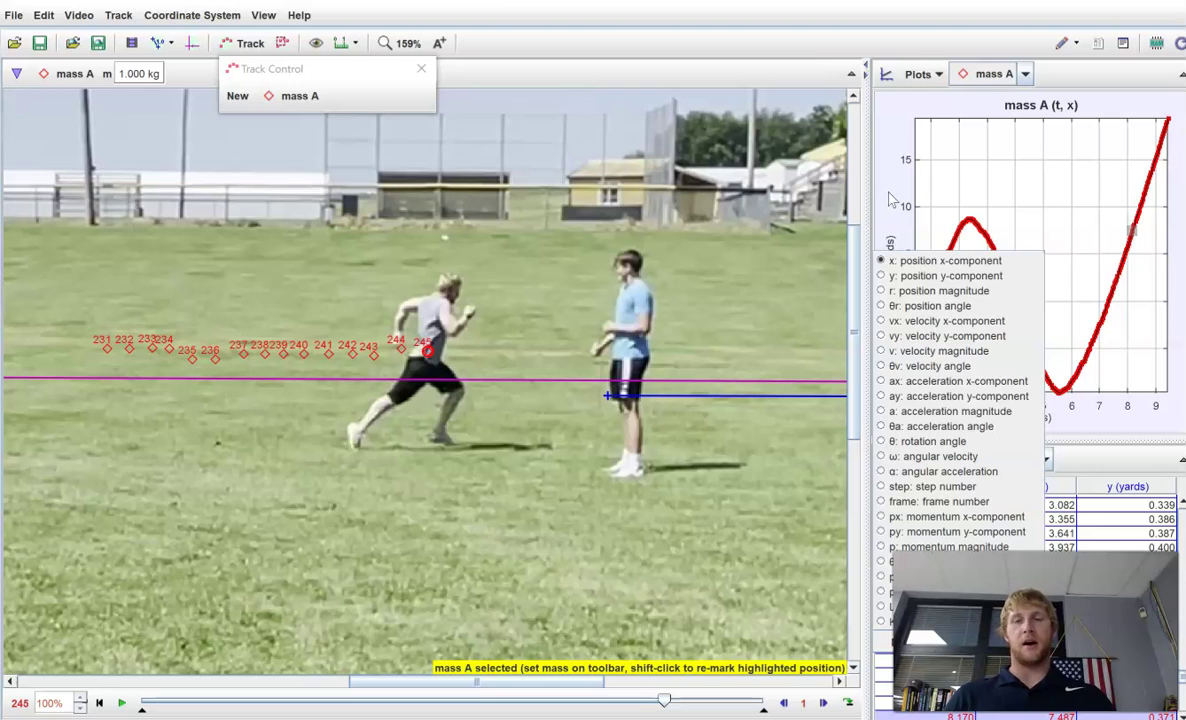
{"action": "left_click", "coordinate": [892, 199]}
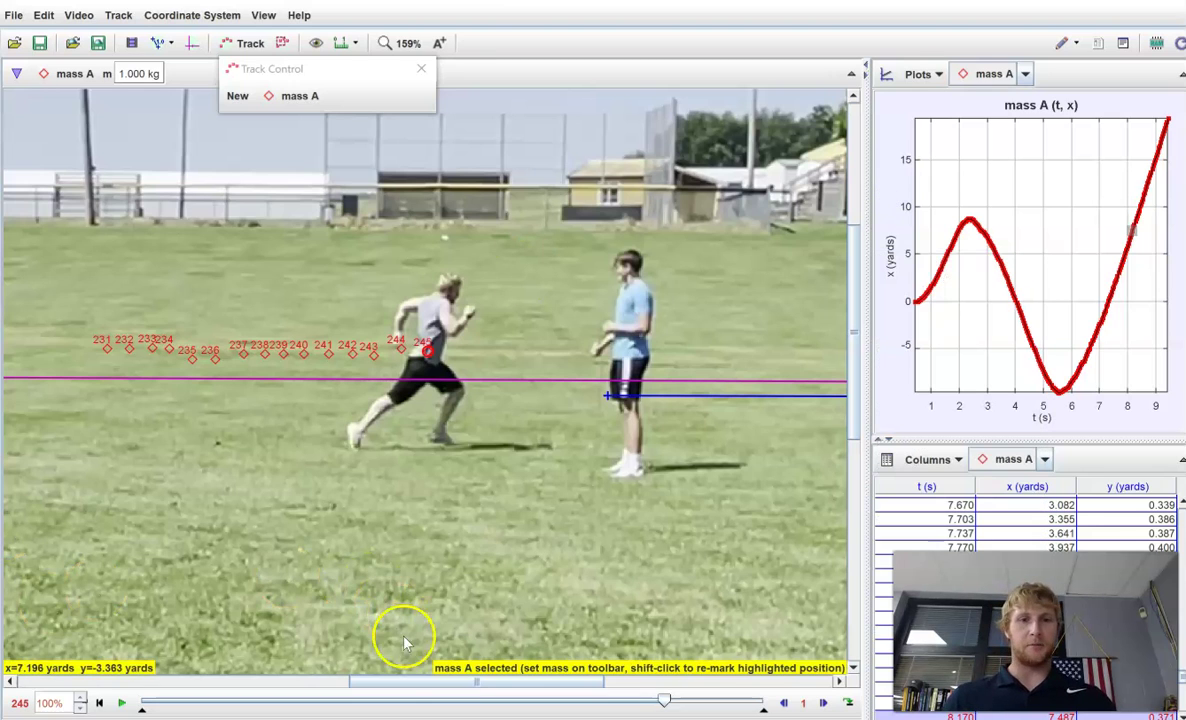
{"action": "left_click_drag", "start_coordinate": [393, 683], "coordinate": [376, 683]}
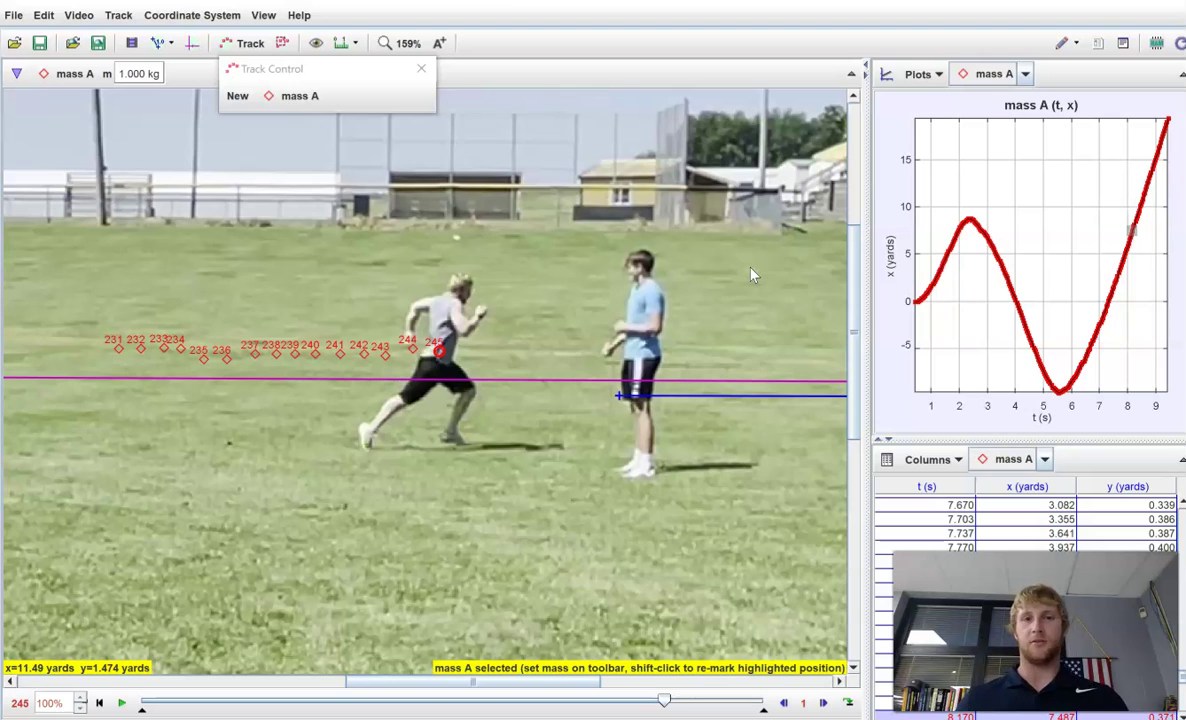
{"action": "left_click", "coordinate": [440, 352]}
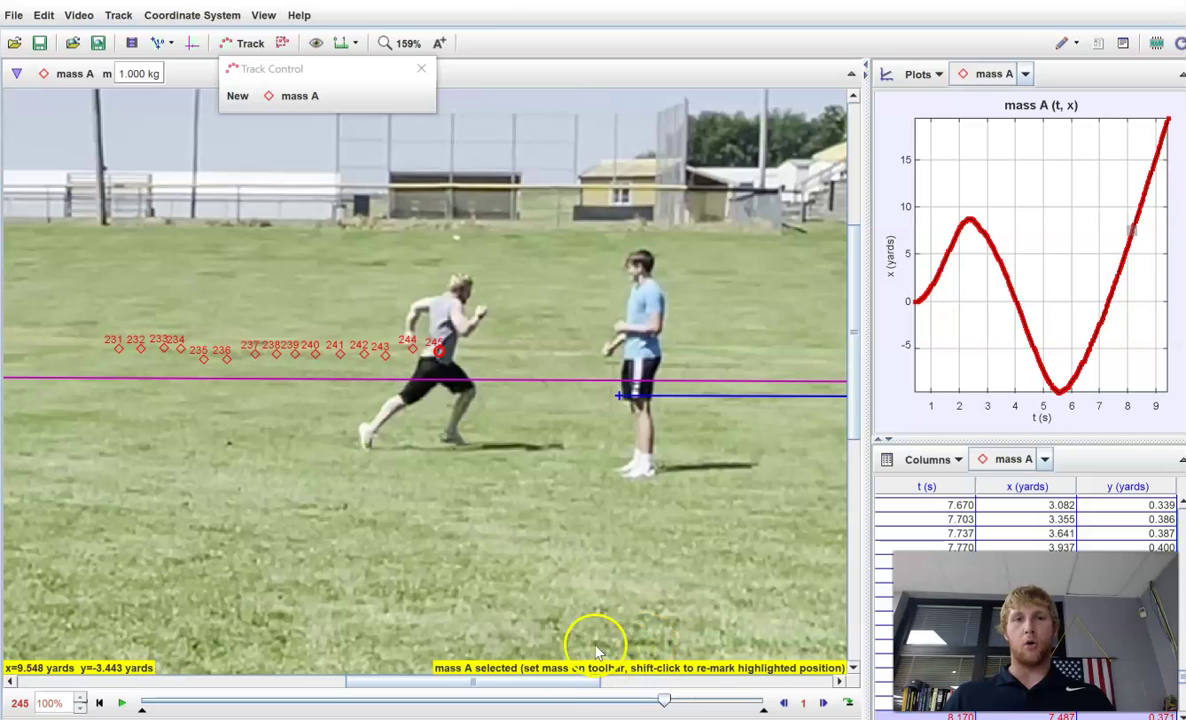
{"action": "left_click_drag", "start_coordinate": [548, 683], "coordinate": [507, 688]}
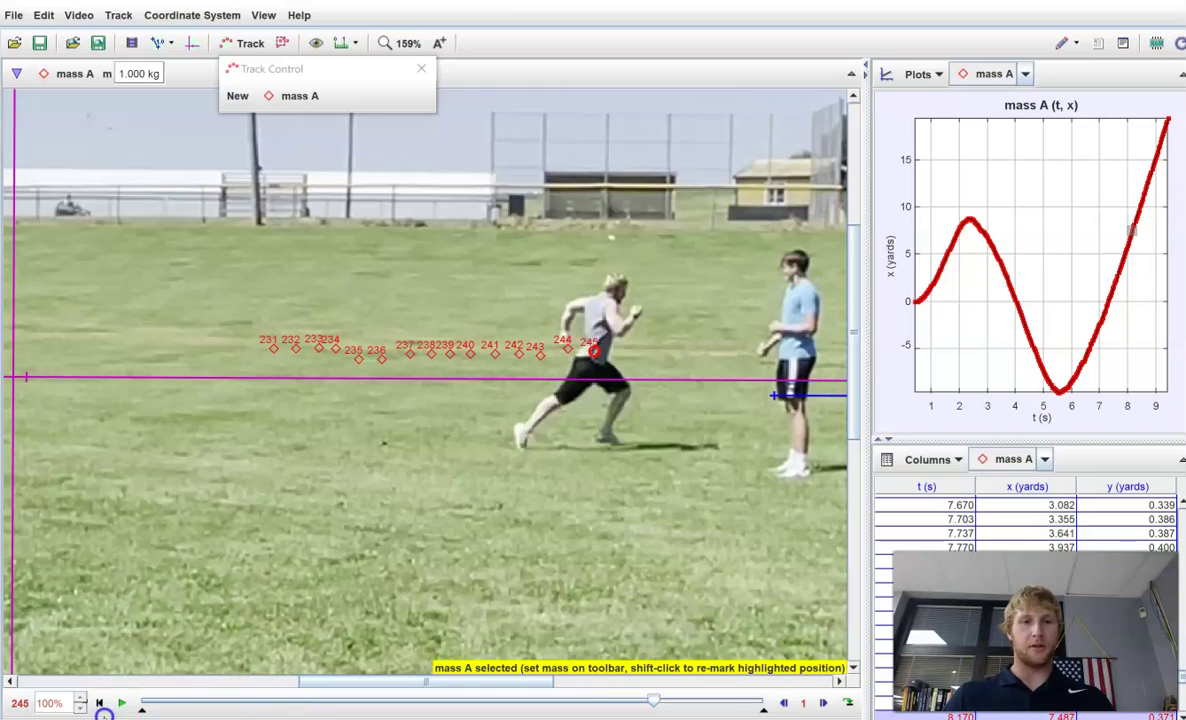
Step: Scrub the video back and forth, then jump to frame 174 near x = -9.2 yards
{"action": "left_click", "coordinate": [145, 702]}
{"action": "left_click_drag", "start_coordinate": [145, 702], "coordinate": [141, 702]}
{"action": "left_click_drag", "start_coordinate": [358, 676], "coordinate": [290, 680]}
{"action": "left_click_drag", "start_coordinate": [143, 702], "coordinate": [424, 688]}
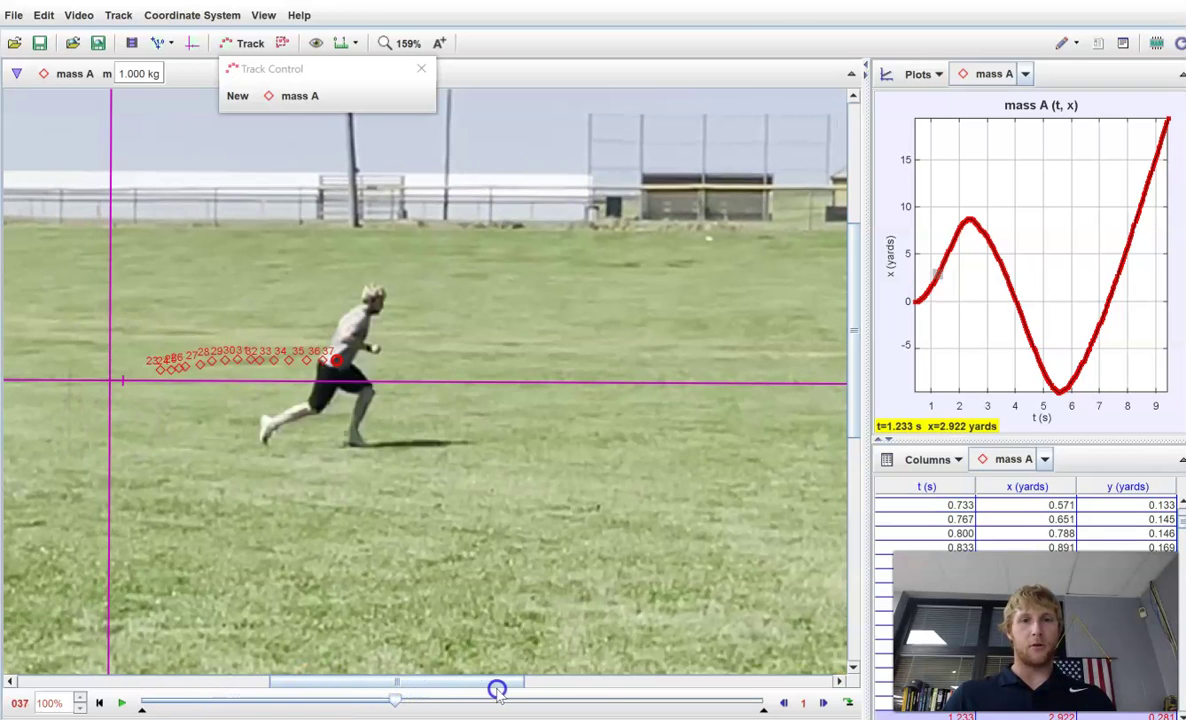
{"action": "left_click", "coordinate": [569, 690]}
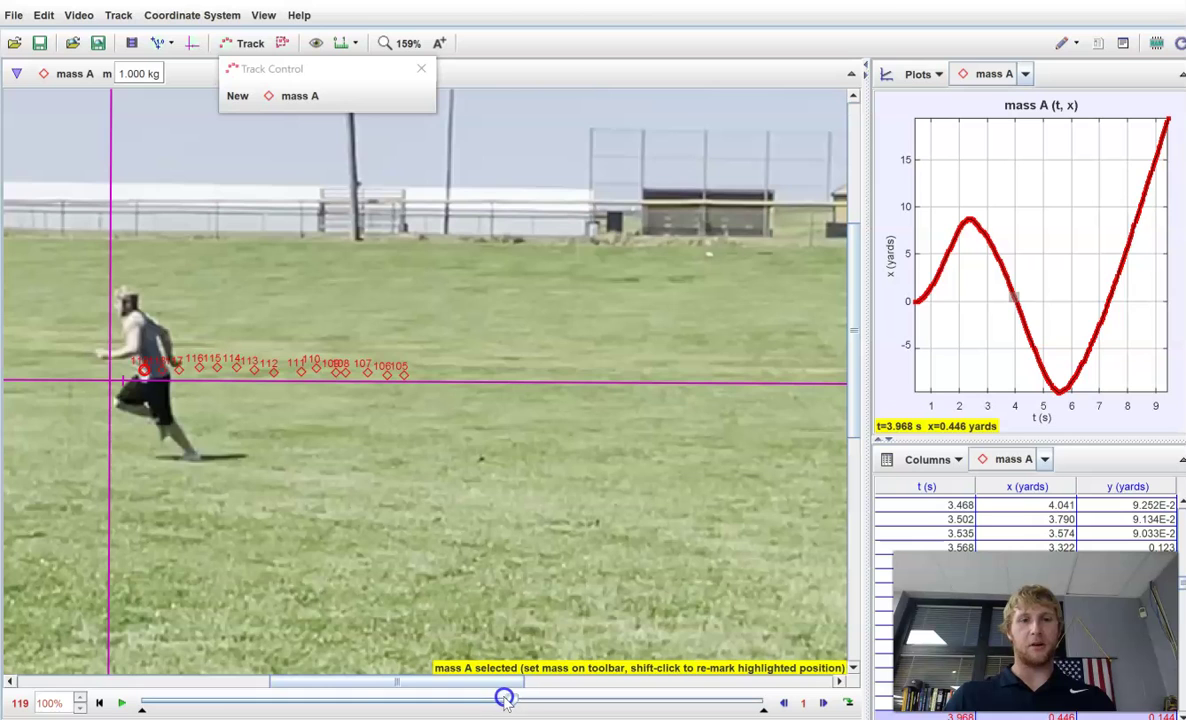
{"action": "left_click_drag", "start_coordinate": [307, 683], "coordinate": [200, 680]}
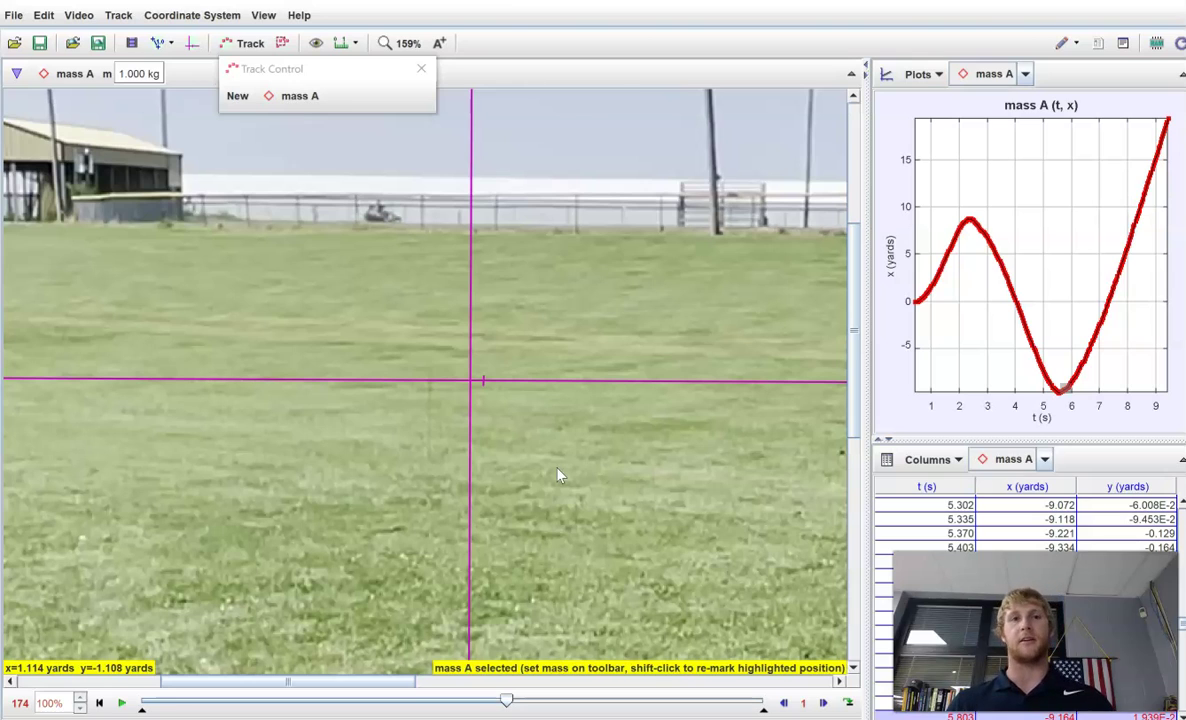
{"action": "left_click", "coordinate": [551, 91]}
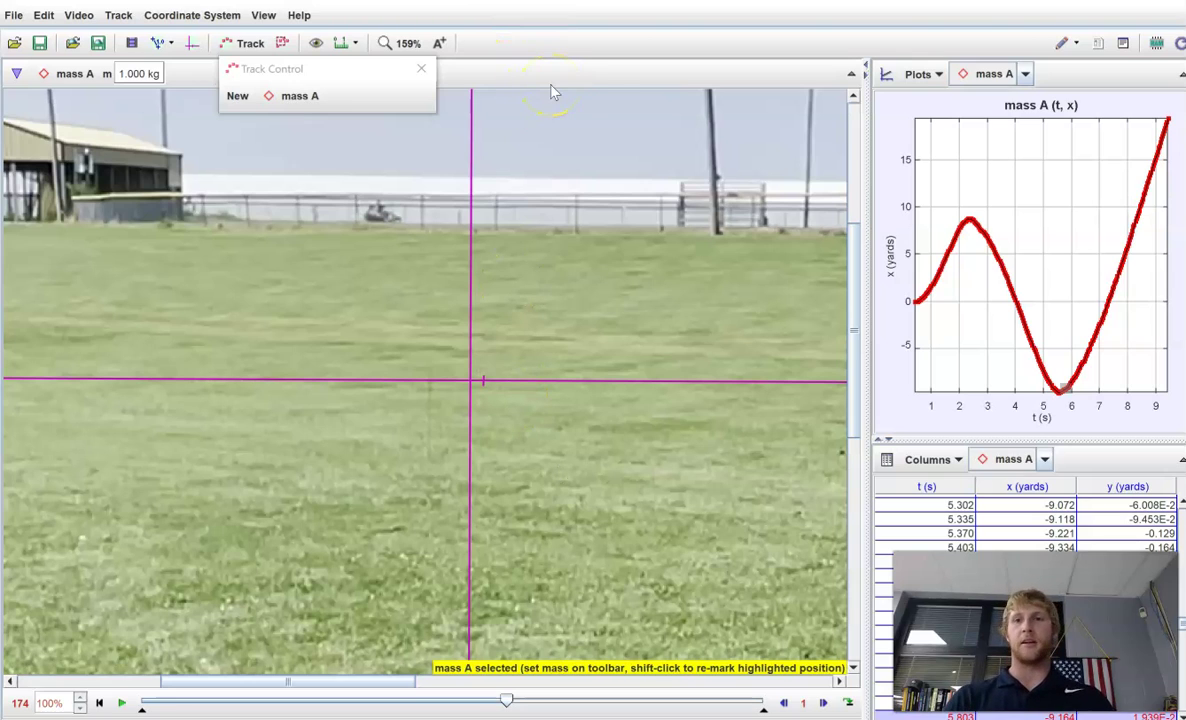